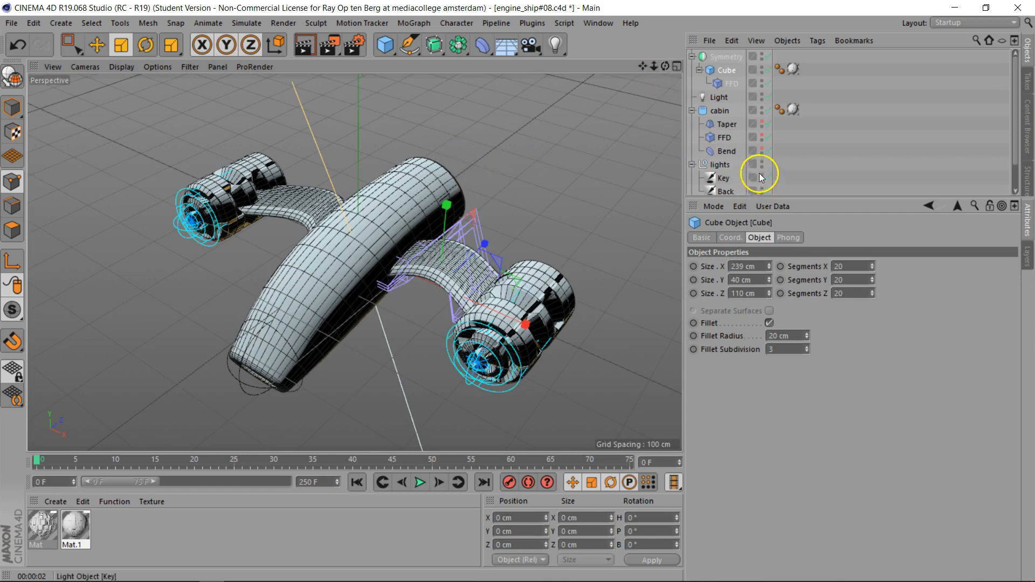
Step: Copy the engine's blue2 light to the top level of the object hierarchy and collapse the cabin, Symmetry and lights groups
scroll(744, 175, down, 2)
click(690, 175)
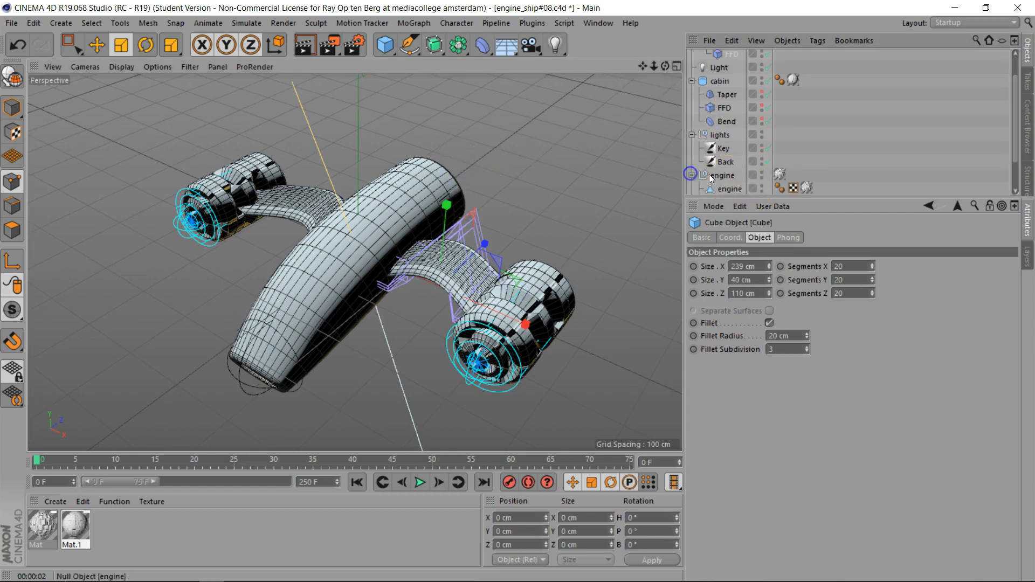
scroll(735, 183, down, 3)
click(729, 177)
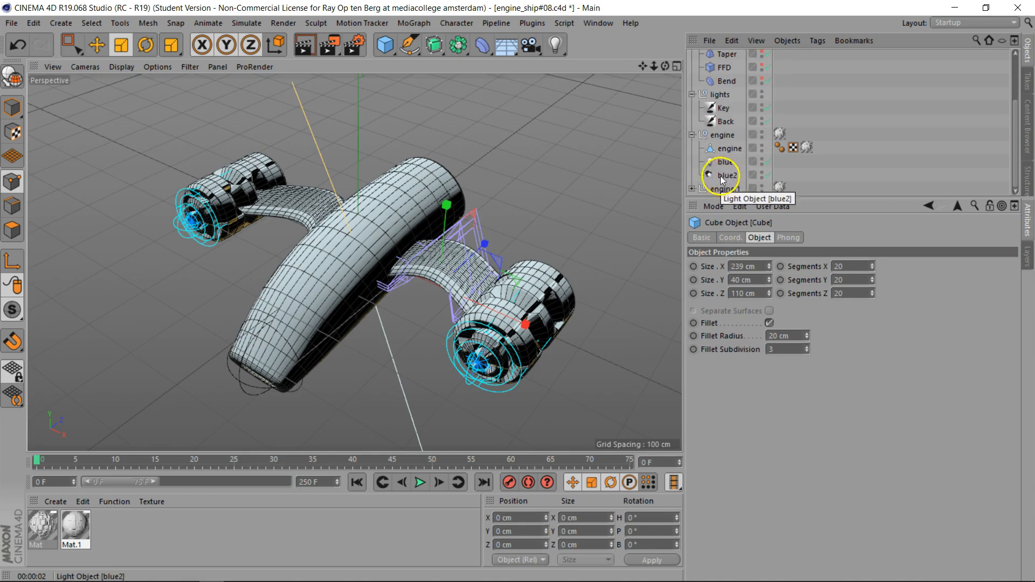
drag(725, 178, 722, 57)
click(691, 124)
click(692, 70)
click(692, 111)
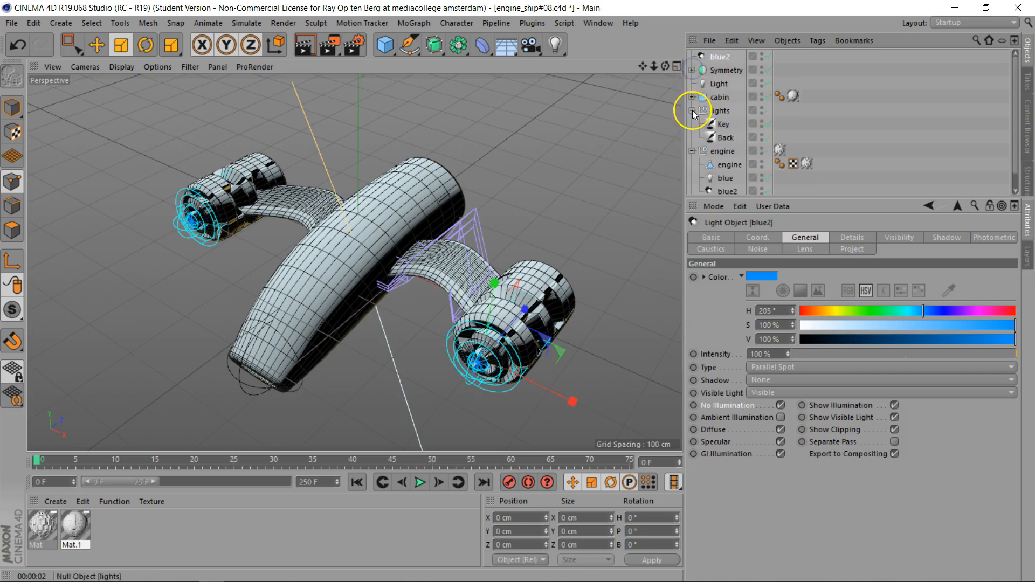
Step: Rename the Symmetry object as wings and collapse the engine group
click(722, 70)
text(wings)
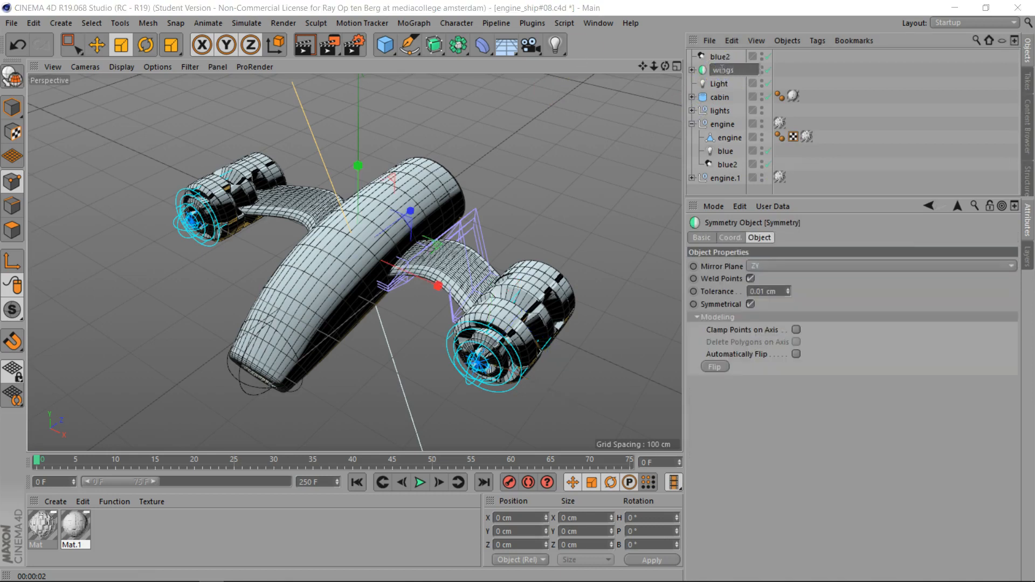
click(722, 97)
click(850, 122)
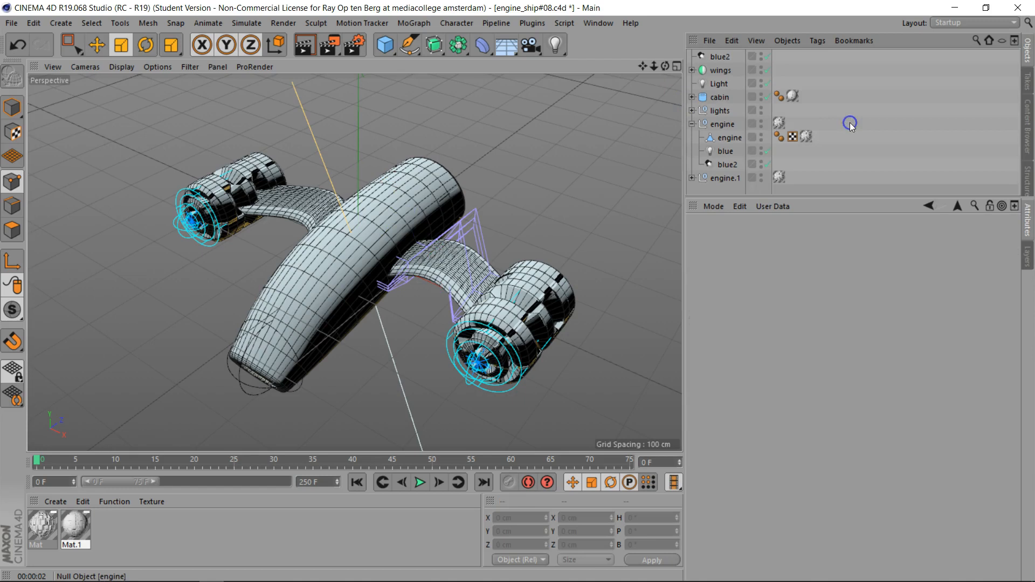
click(692, 124)
click(727, 161)
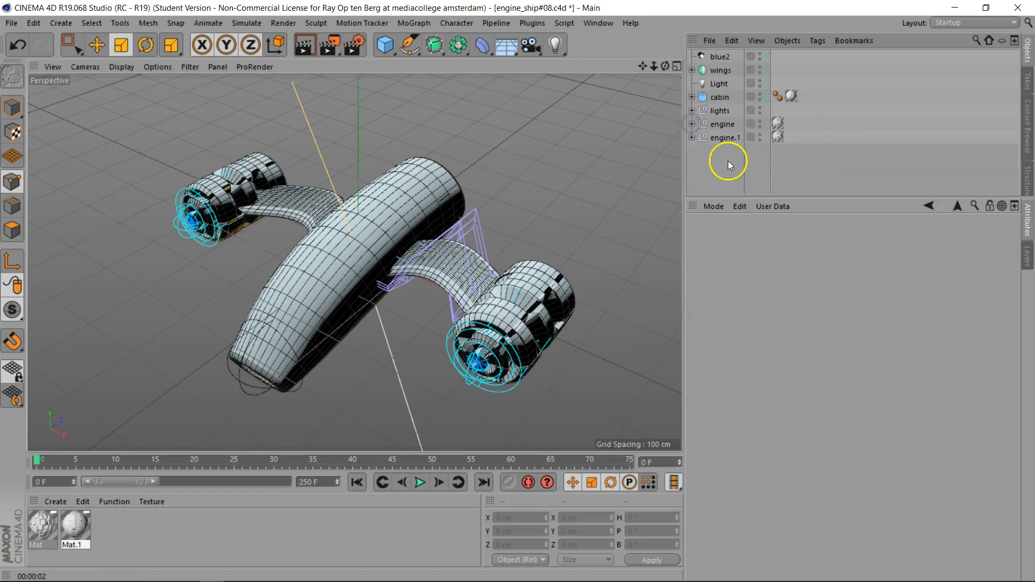
Step: Set the copied blue2 light's X and Y positions to 0 cm
click(717, 56)
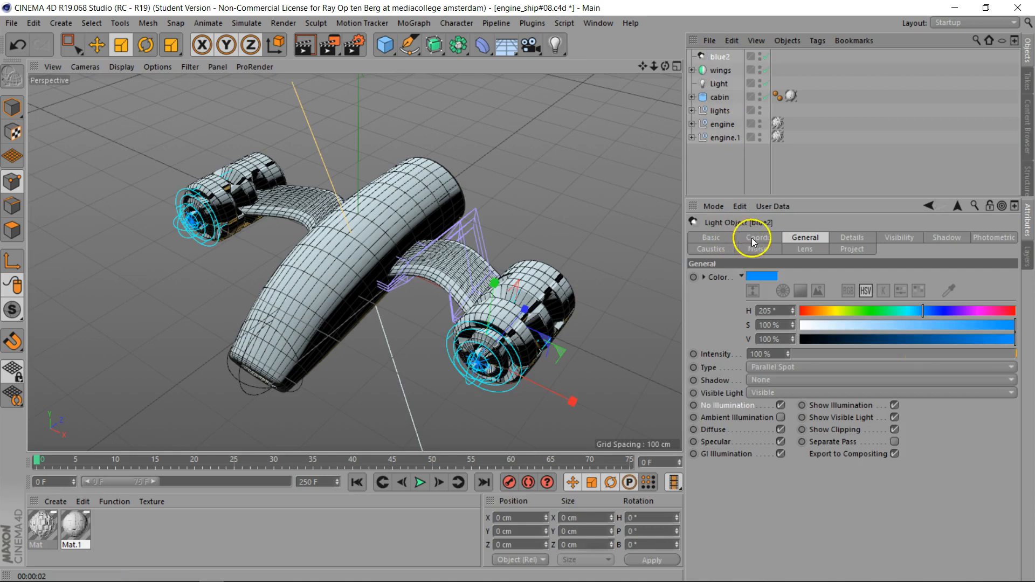
click(749, 238)
double_click(734, 278)
text(0)
key(Return)
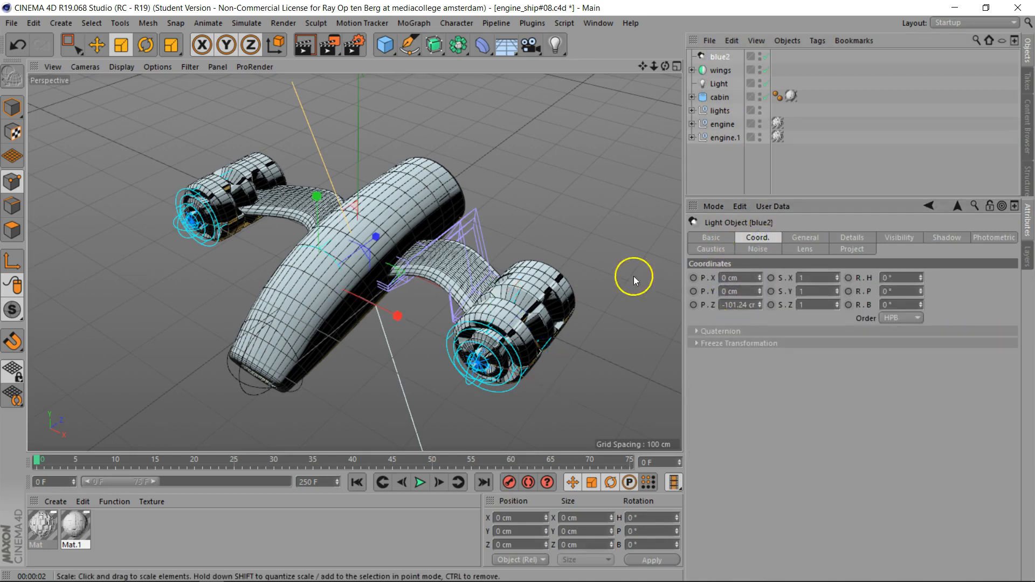
Step: Move the copied light into the cabin's rear opening, at about Y 9 cm and Z 159 cm
key(e)
drag(373, 240, 467, 168)
drag(664, 67, 580, 72)
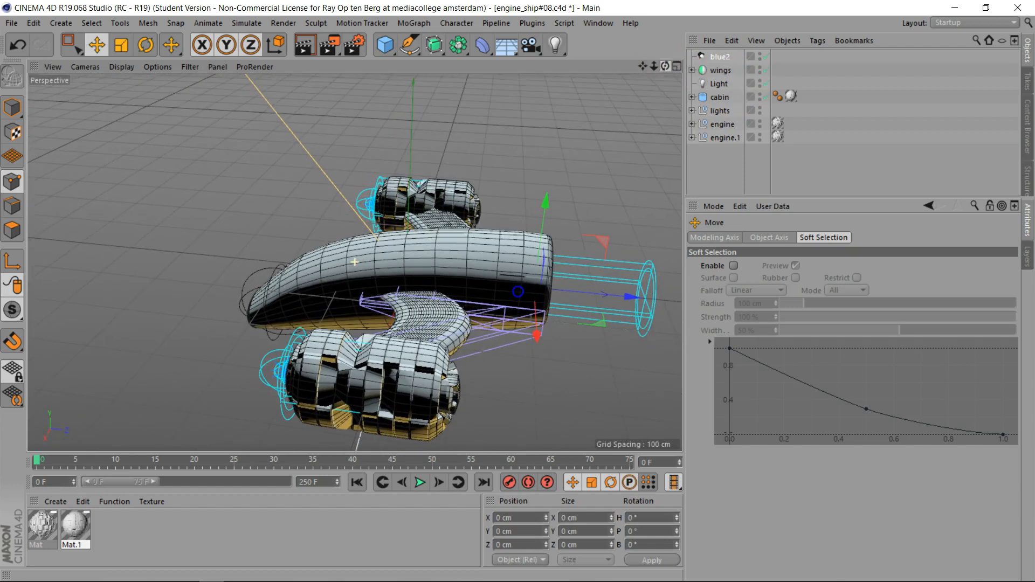
drag(643, 67, 539, 54)
mouse_move(665, 66)
mouse_down()
mouse_move(588, 54)
mouse_move(579, 27)
mouse_up()
drag(443, 212, 444, 205)
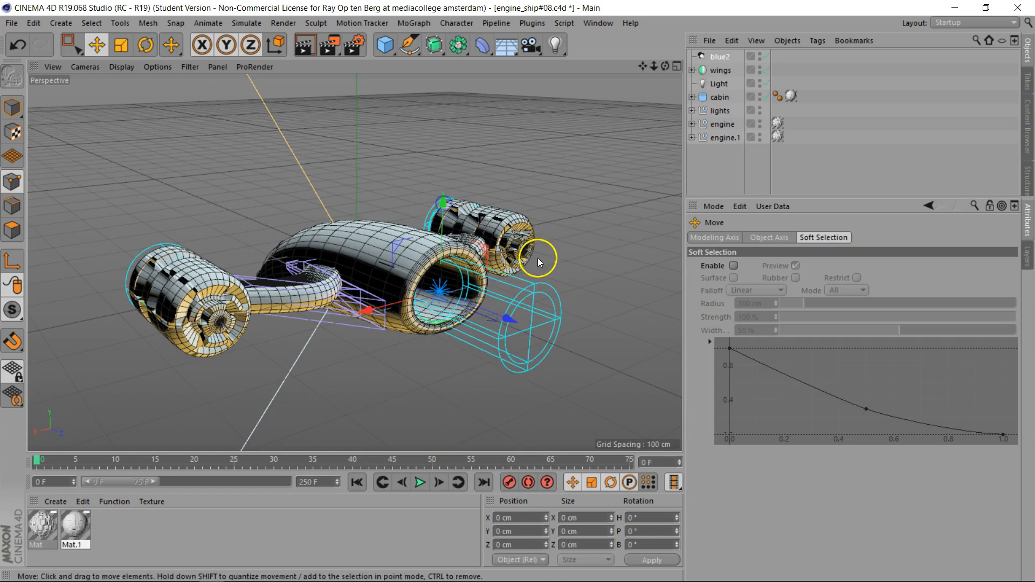
drag(515, 321, 486, 319)
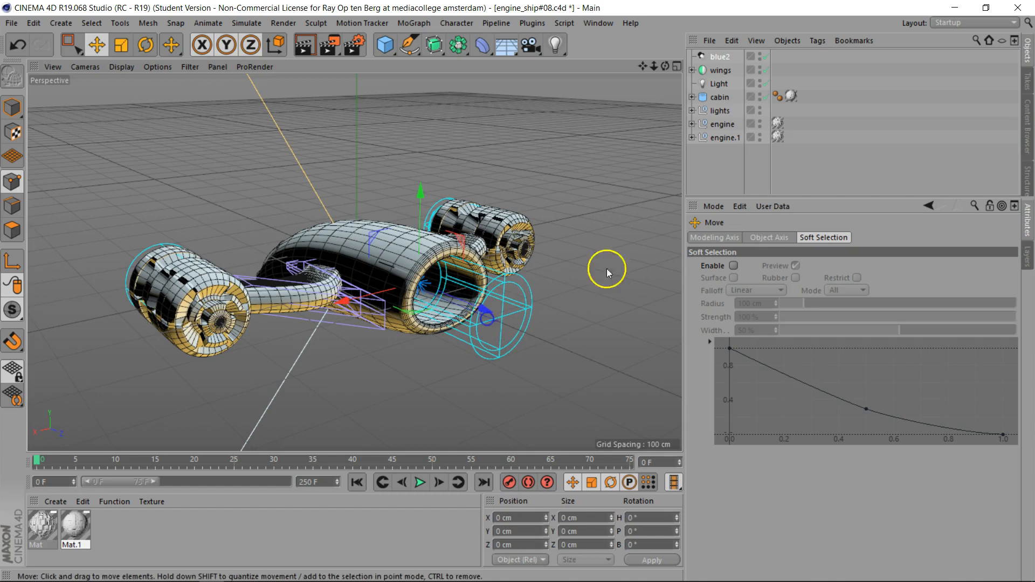
Step: Enable visibility falloff on the copied blue2 light, with an inner distance of 105 cm and an outer distance of about 353 cm
click(723, 57)
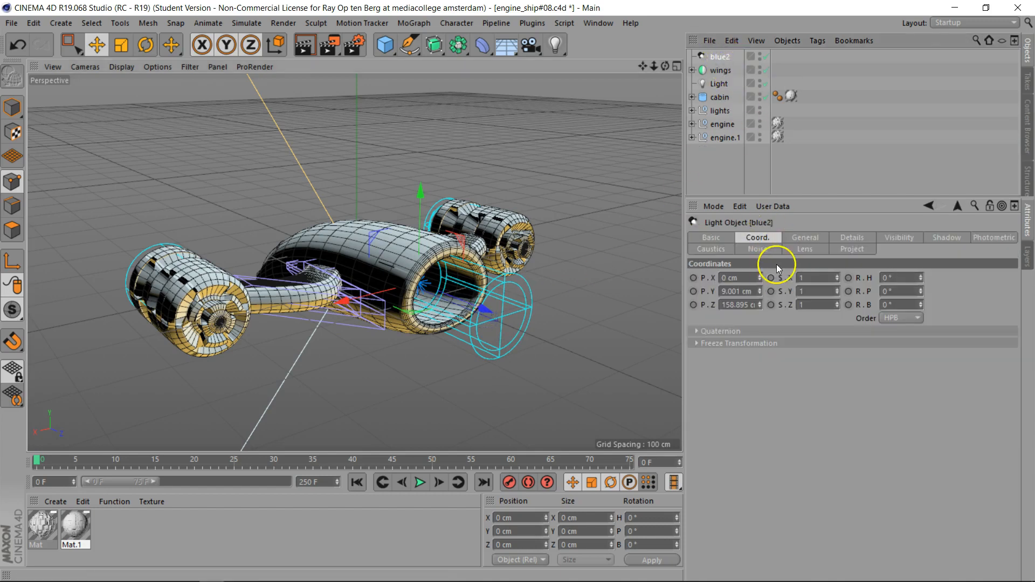
click(797, 237)
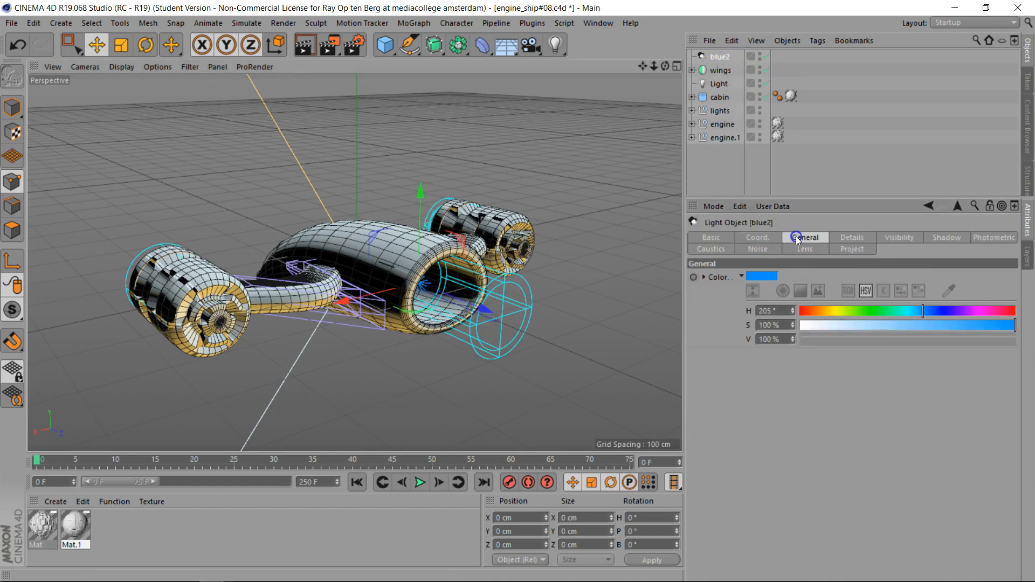
click(849, 238)
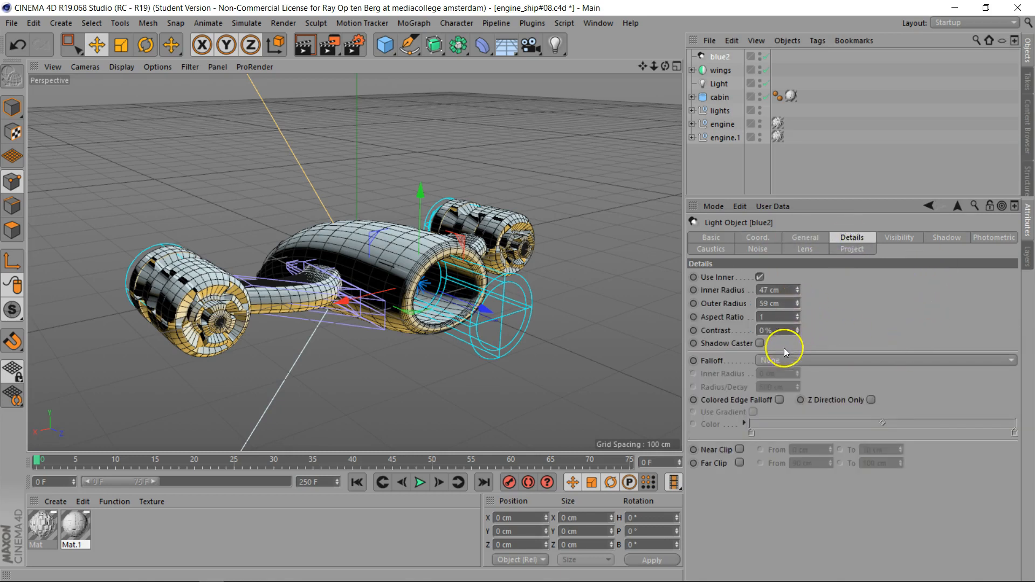
click(898, 240)
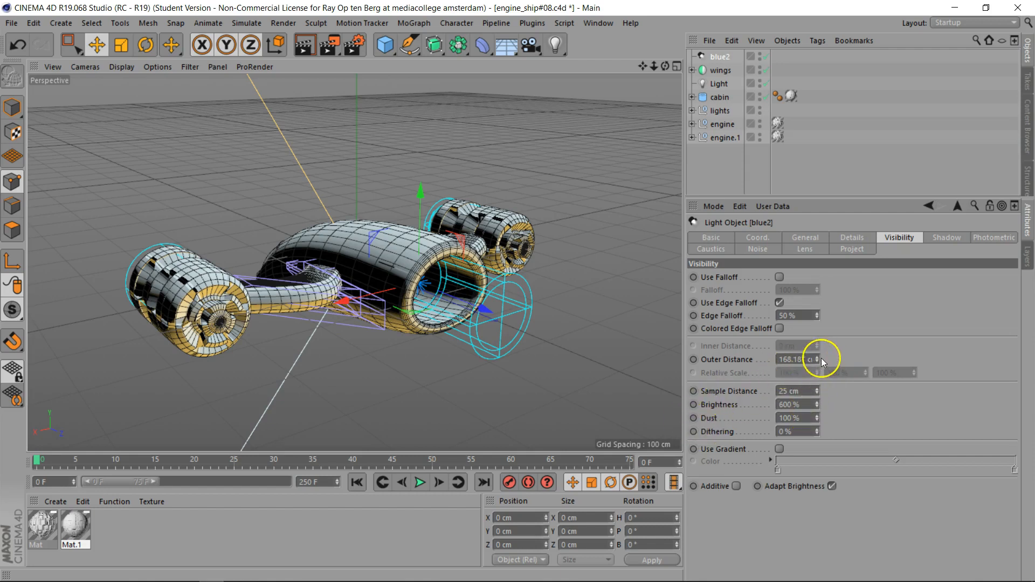
mouse_move(817, 357)
mouse_down()
mouse_move(821, 335)
mouse_move(818, 359)
mouse_up()
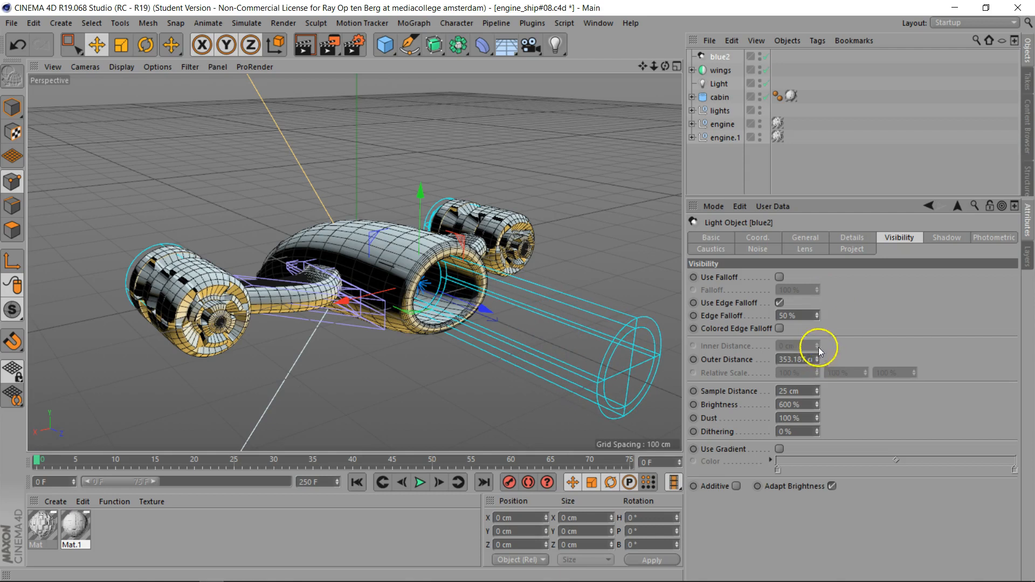
click(779, 277)
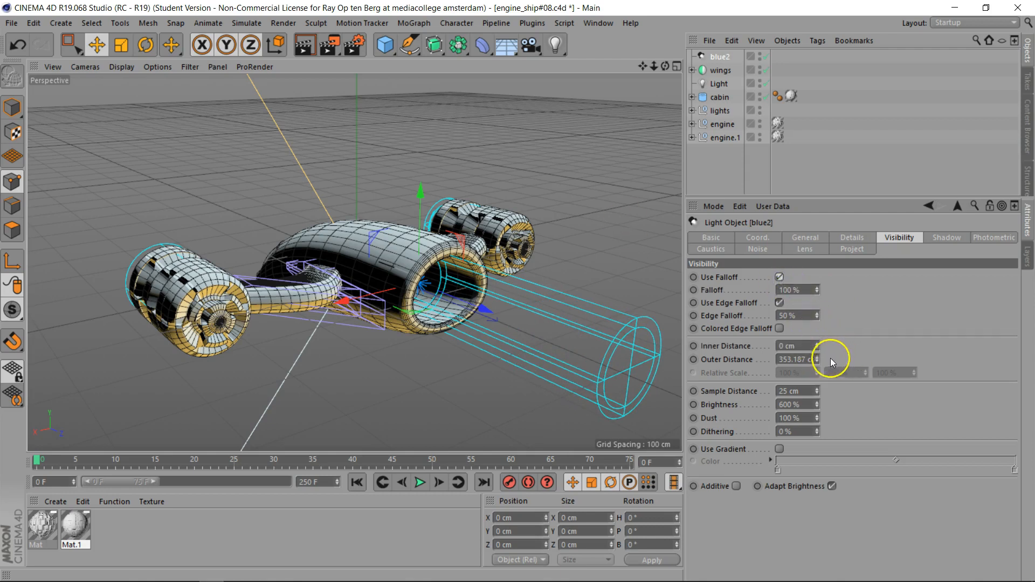
drag(816, 346, 816, 345)
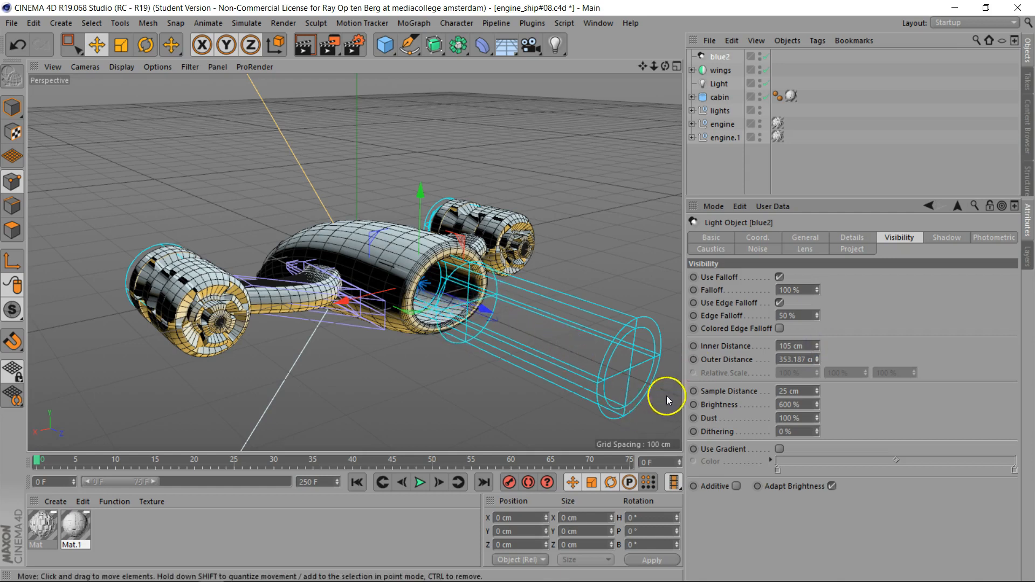
Step: Preview the exhaust glow in a viewport render and set the light's outer distance to about 347 cm
click(309, 46)
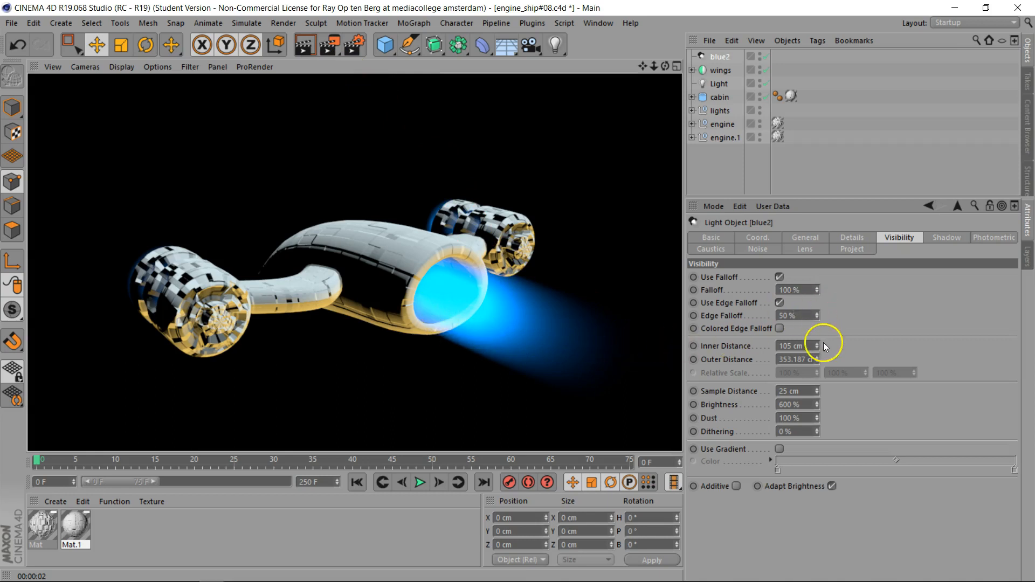
drag(818, 358, 817, 358)
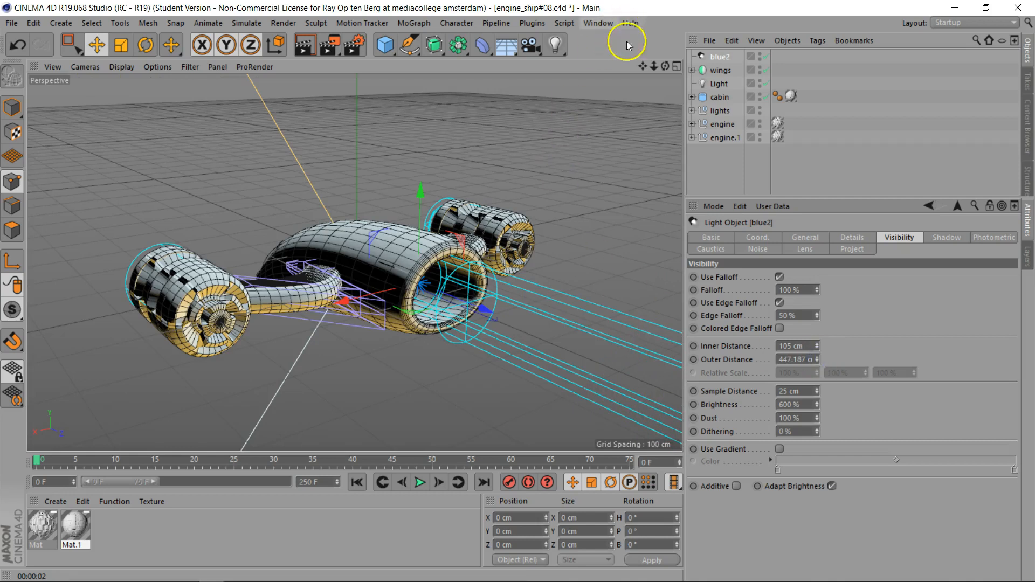
drag(643, 67, 518, 291)
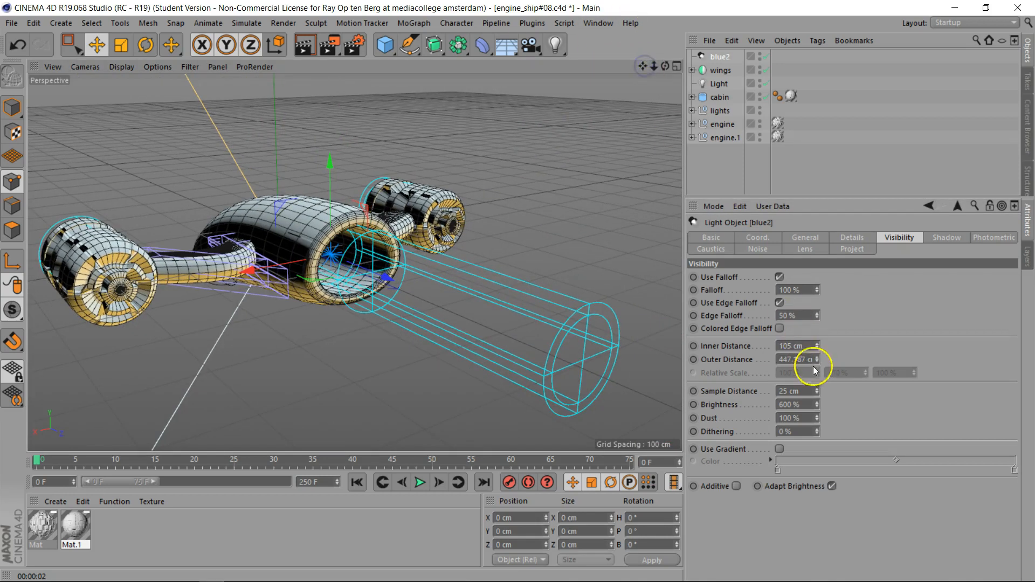
drag(817, 362, 817, 362)
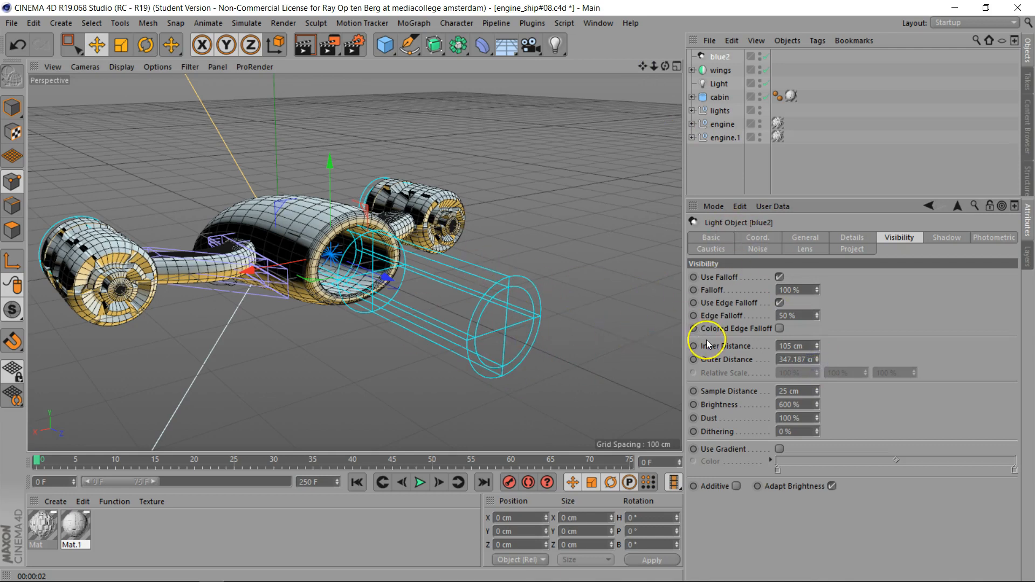
Step: Set the light's dithering to 40% and enable its visibility gradient with an added orange knot near the start
double_click(784, 433)
click(780, 450)
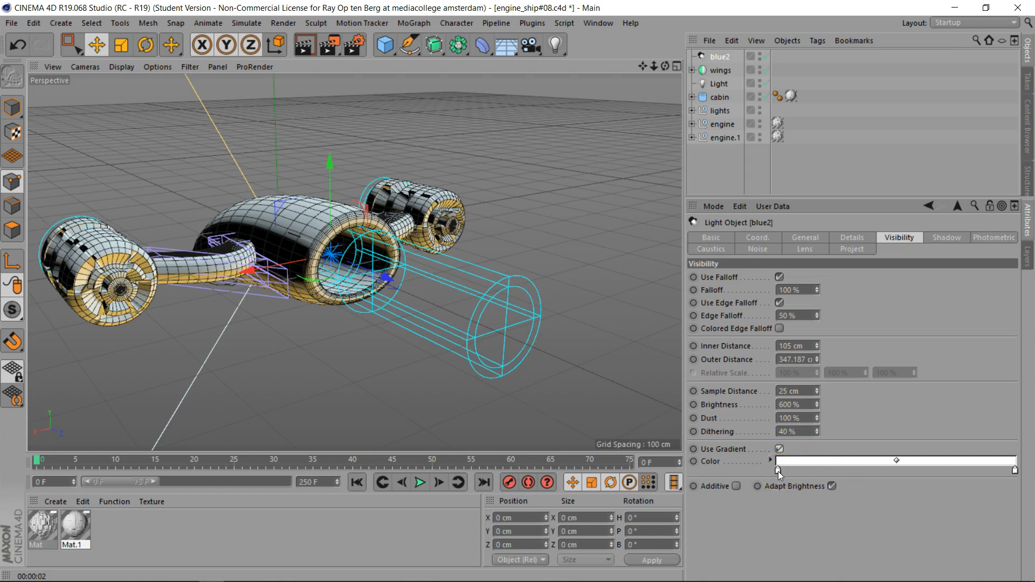
click(815, 472)
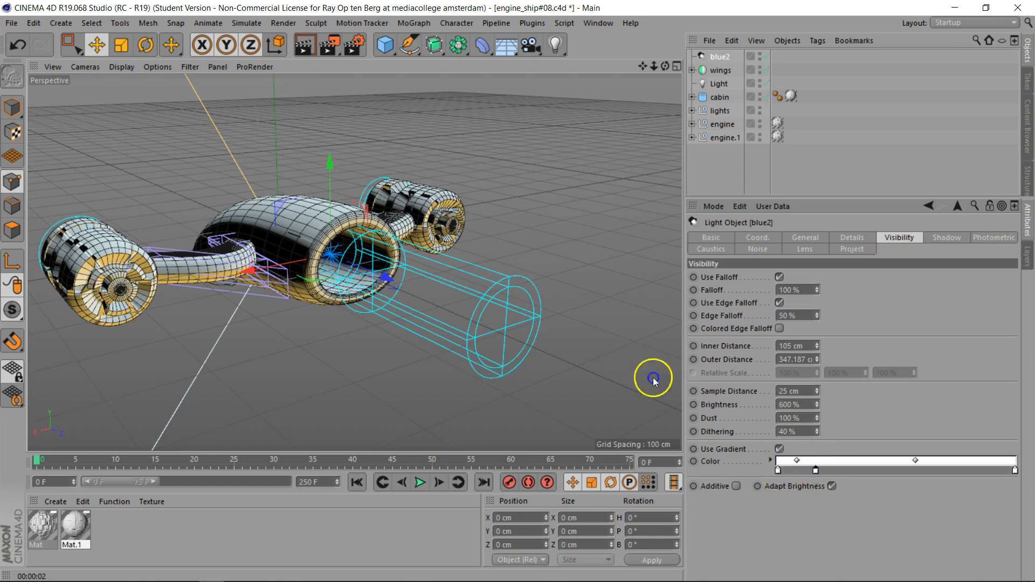
double_click(816, 471)
click(782, 471)
drag(858, 485, 977, 493)
click(795, 521)
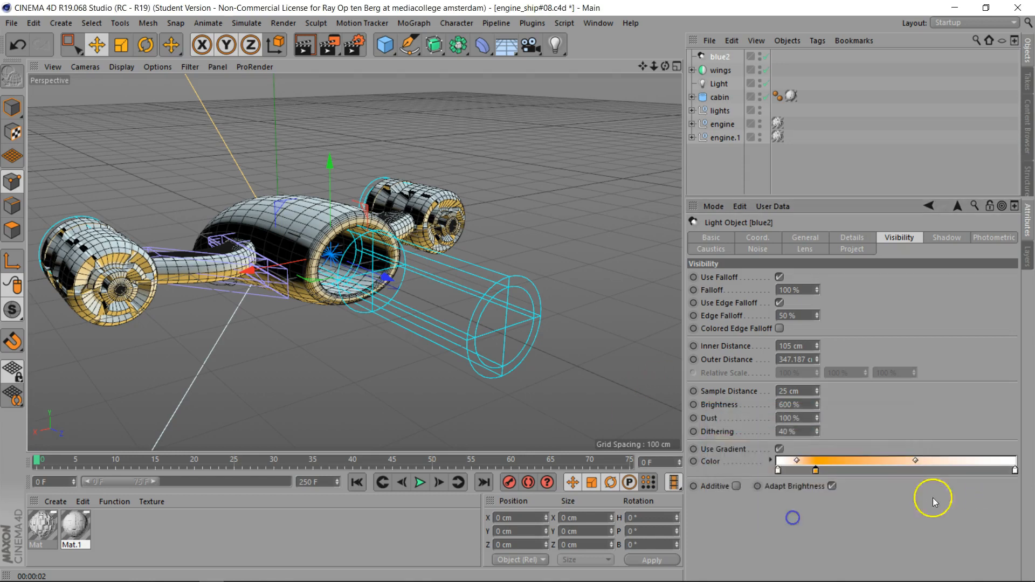
Step: Colour the gradient's end knot blue with H 200°, S 100% and V 100%
double_click(1014, 472)
drag(1016, 473, 958, 469)
click(1027, 483)
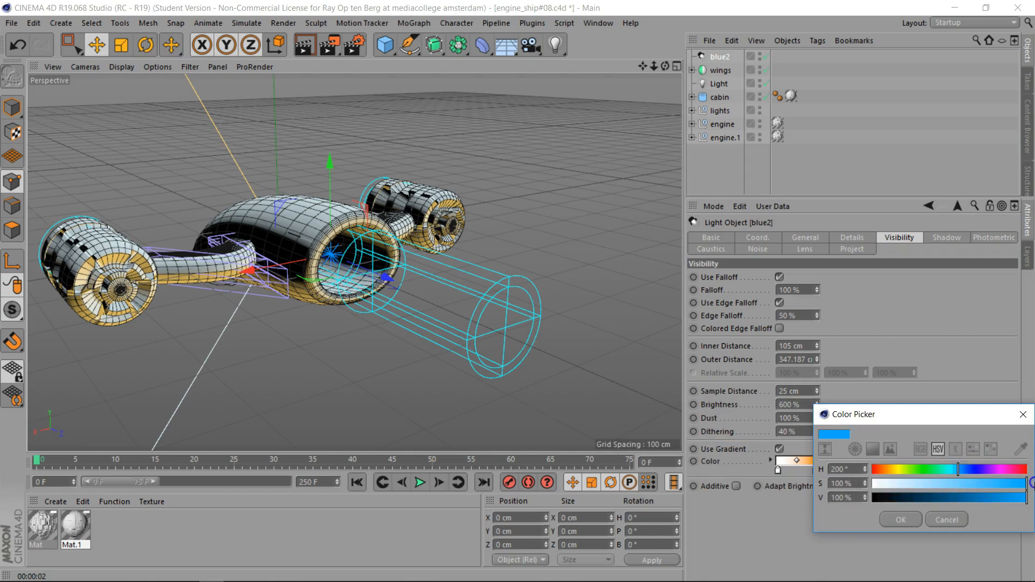
click(900, 520)
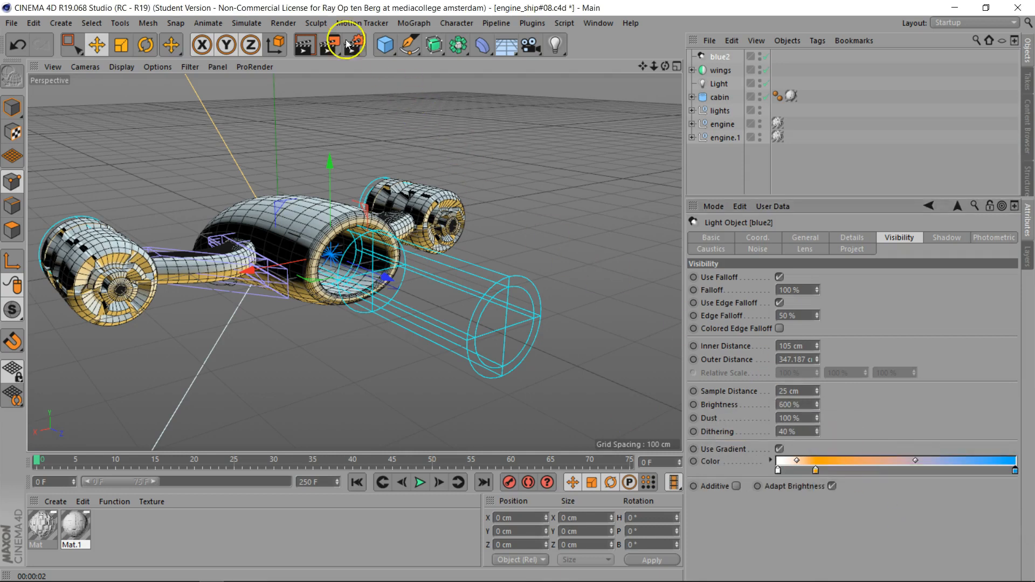
Step: Render the exhaust glow from behind and again from the side of the ship to examine the gradient
click(304, 45)
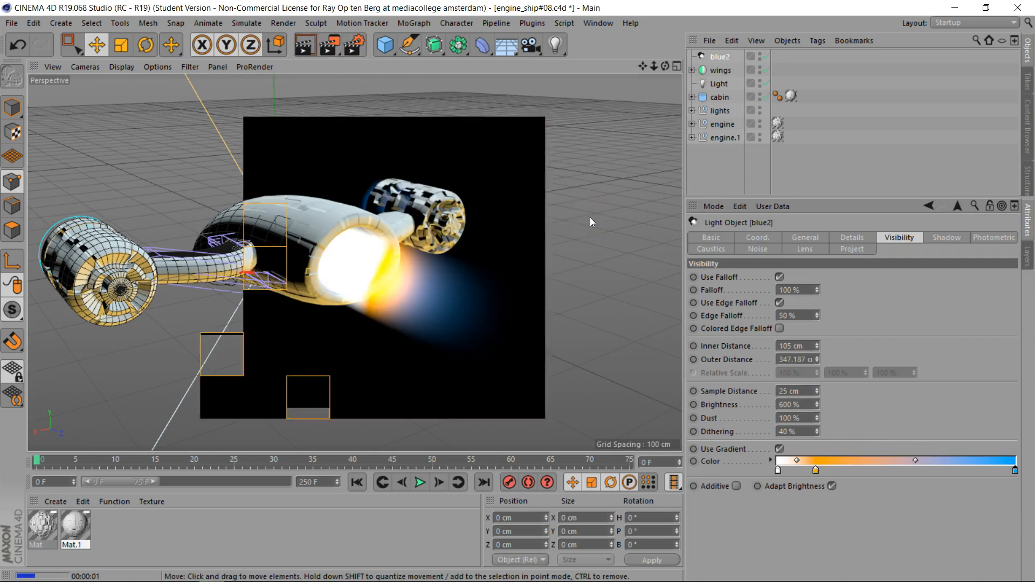
click(667, 67)
mouse_move(666, 66)
mouse_down()
mouse_move(641, 86)
mouse_move(667, 66)
mouse_up()
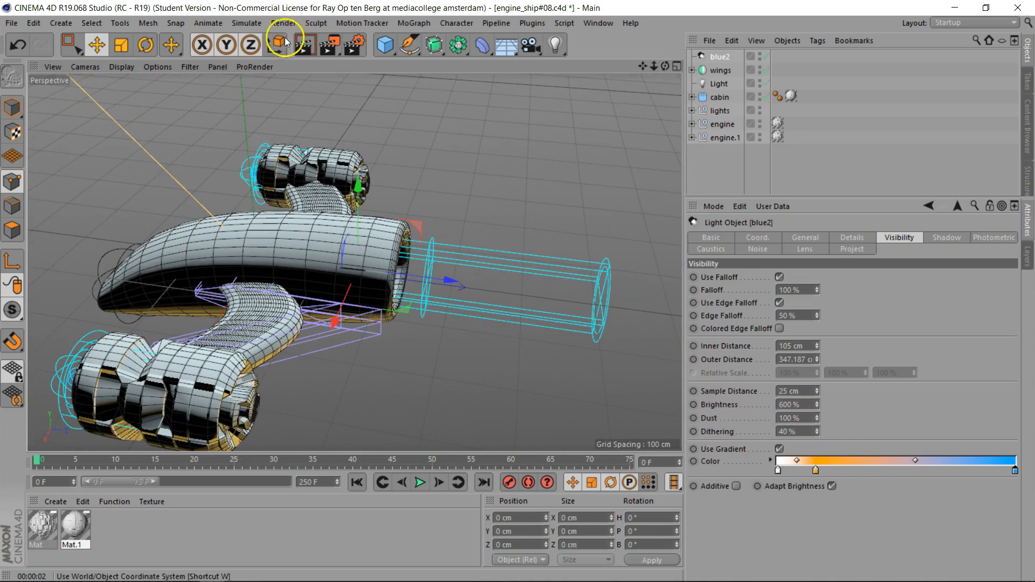
click(304, 43)
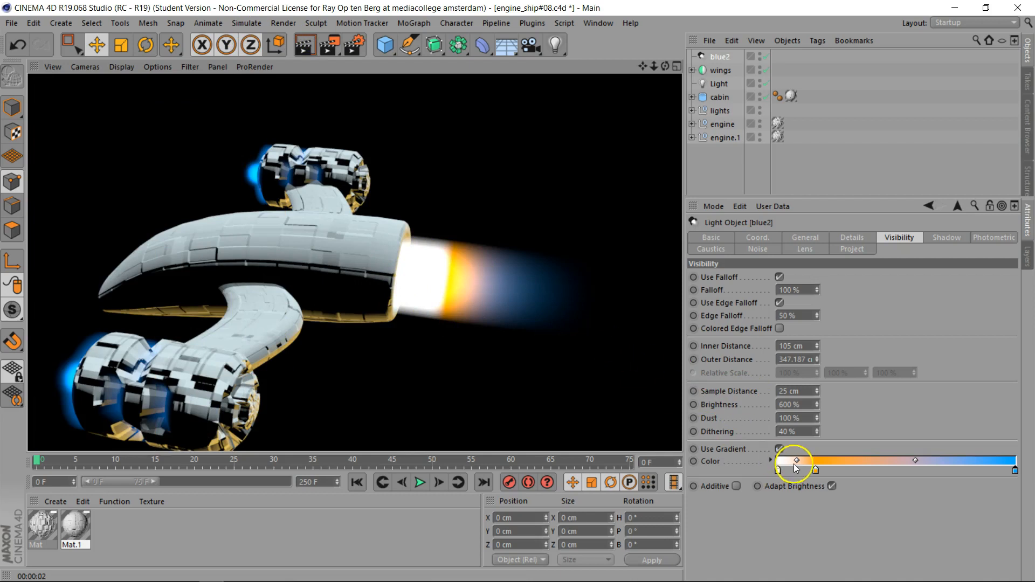
Step: Shift the white-to-orange midpoint slightly toward the gradient's start, enable Colored Edge Falloff and render the view
drag(796, 460, 791, 462)
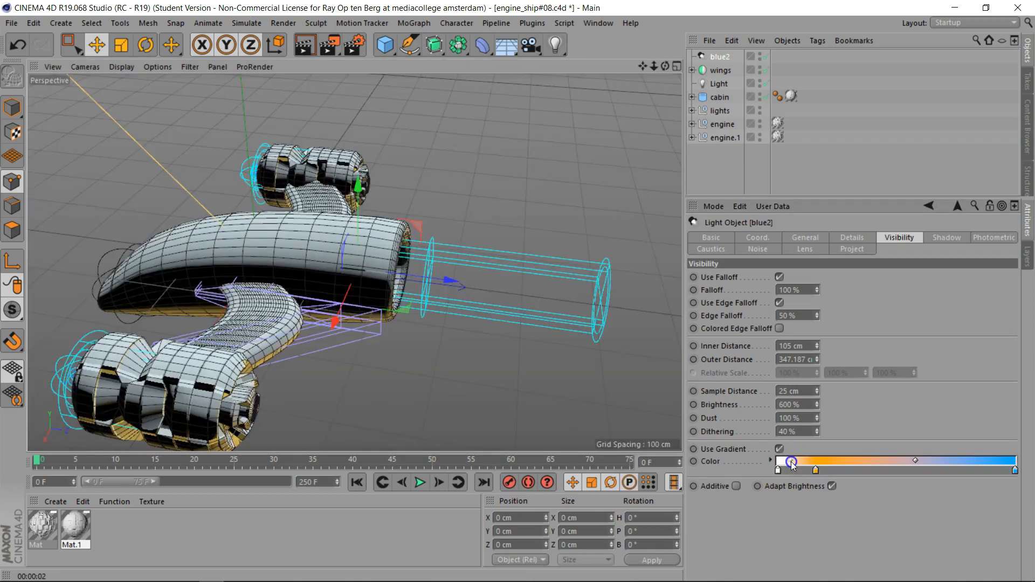
click(779, 329)
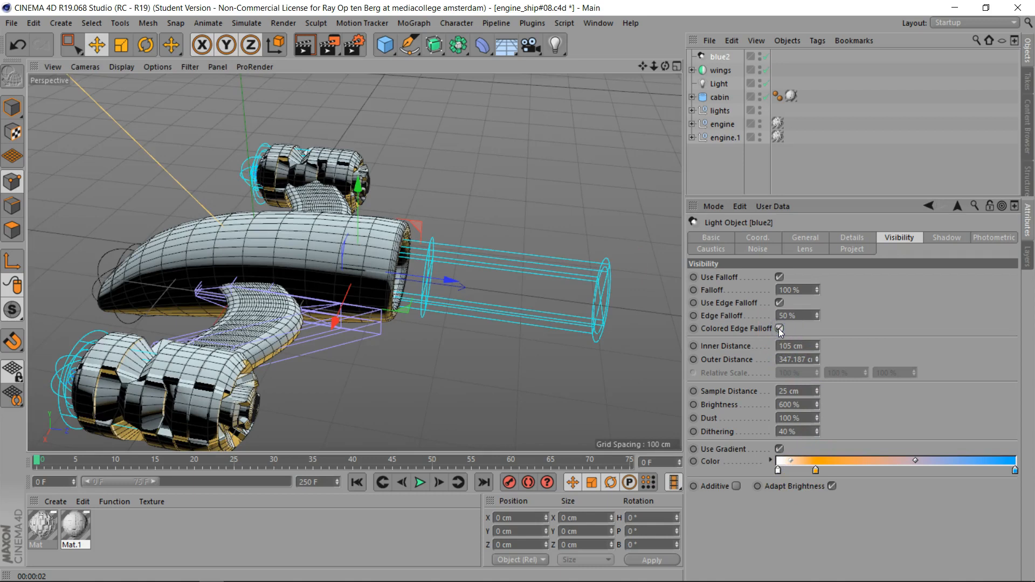
click(307, 48)
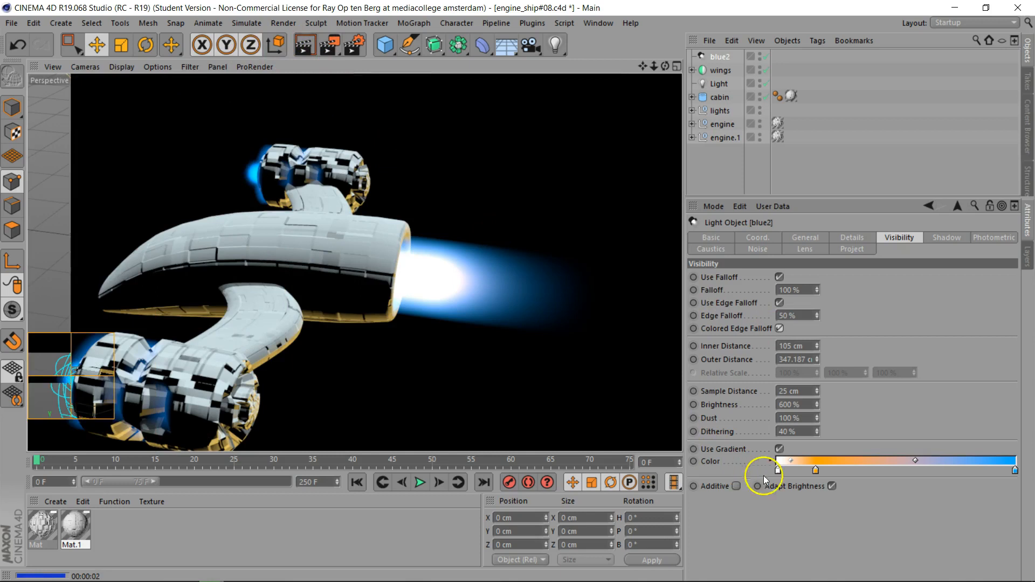
Step: Move the gradient's orange knot toward the middle and nudge the white-to-orange midpoint closer to the start
click(788, 462)
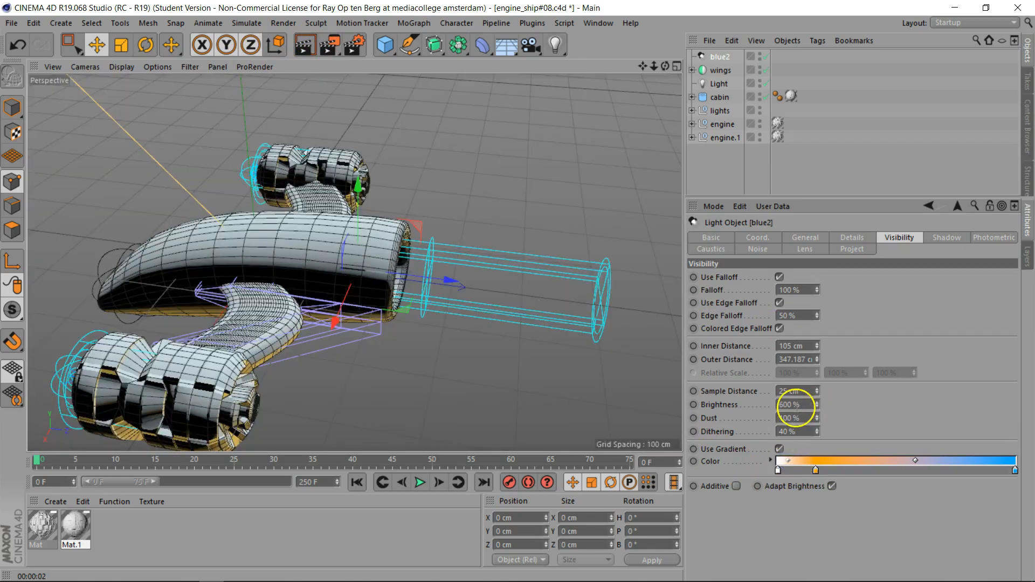
drag(816, 470, 878, 471)
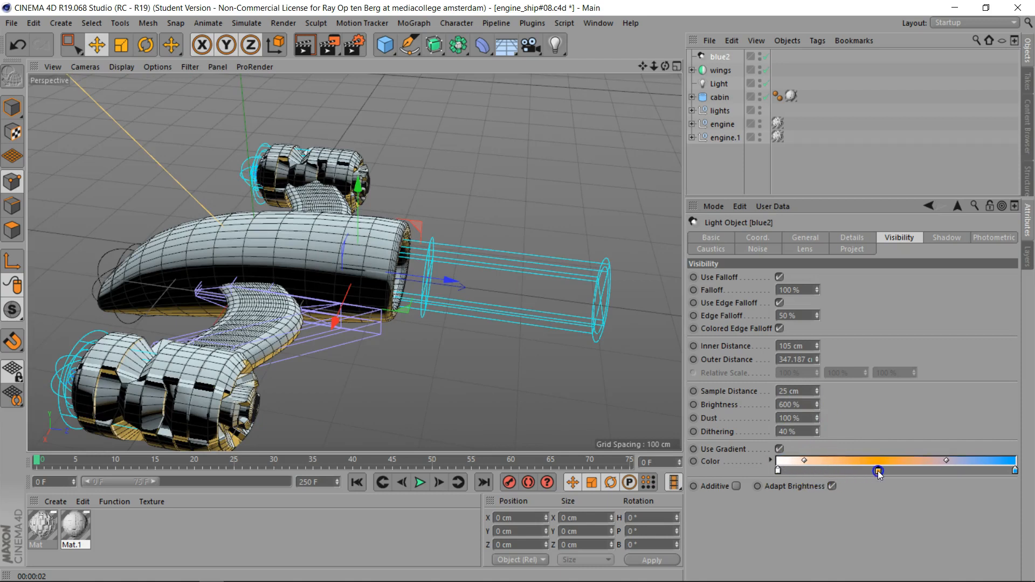
Step: Shift the gradient's white-to-orange midpoint closer to the start, lower the light's visibility Brightness to 300% and render the view
click(789, 463)
click(800, 404)
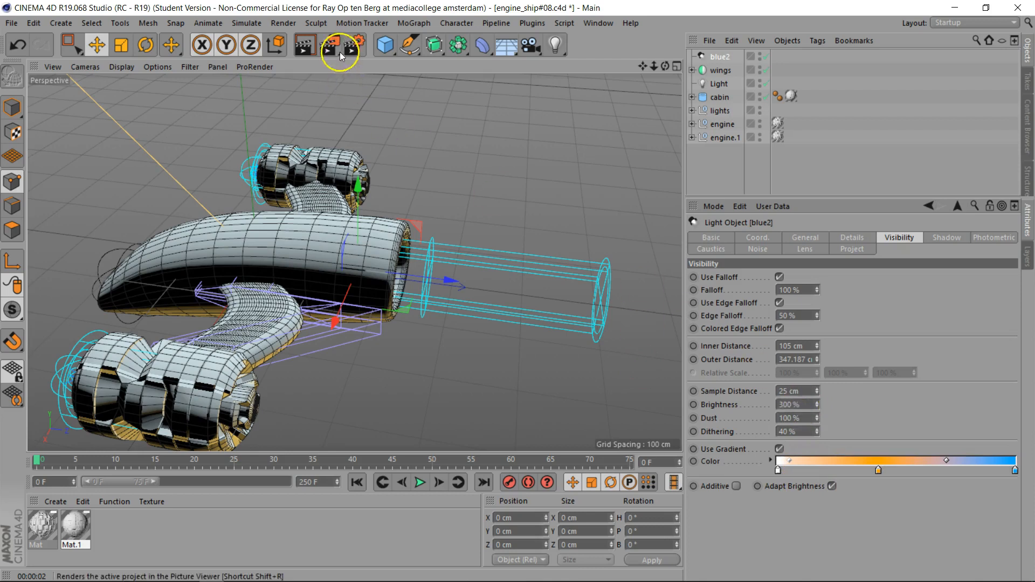
click(305, 45)
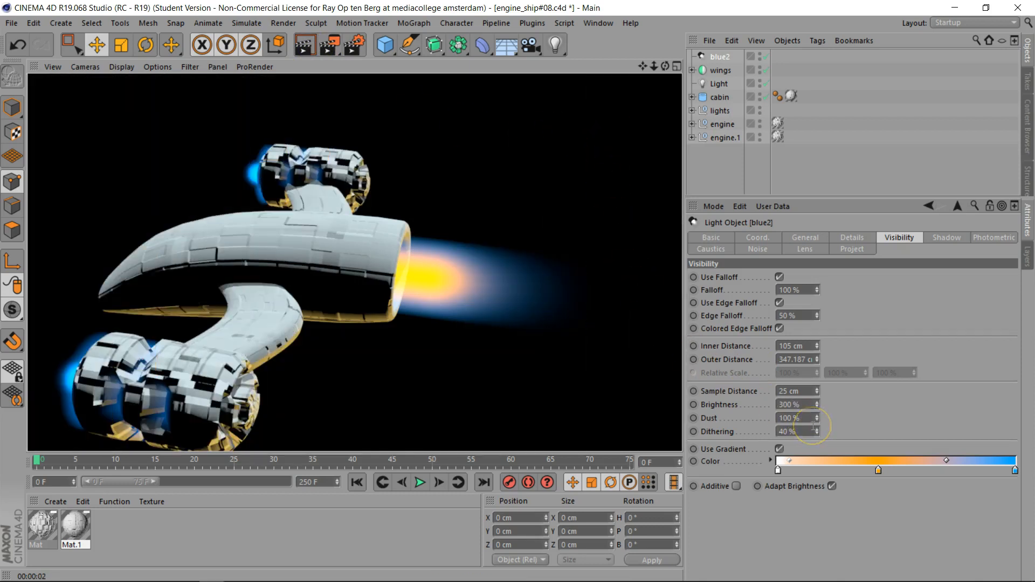
Step: Render the whole ship from the front and above to examine the exhaust glow
drag(665, 67, 518, 292)
drag(644, 69, 650, 67)
click(304, 44)
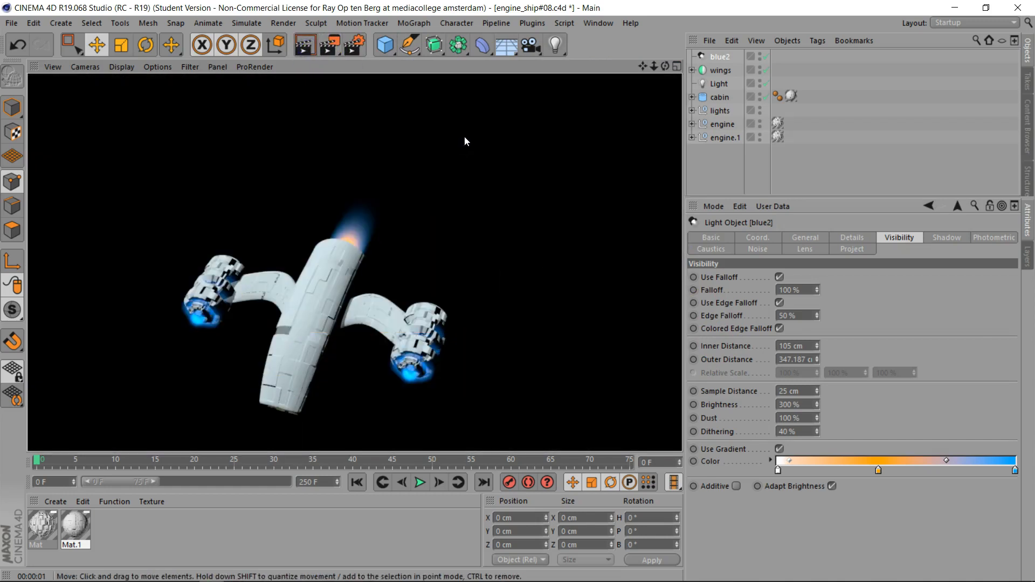
Step: Lengthen the blue2 light's visible glow with an Inner Distance of 189 cm and an Outer Distance of 385.187 cm
drag(665, 65, 518, 292)
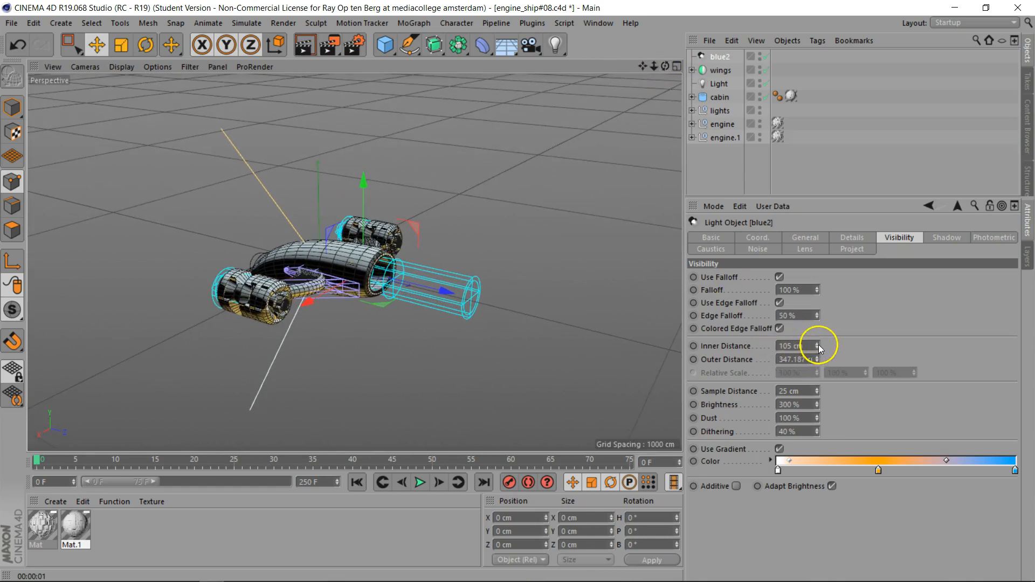
drag(819, 344, 817, 358)
click(839, 397)
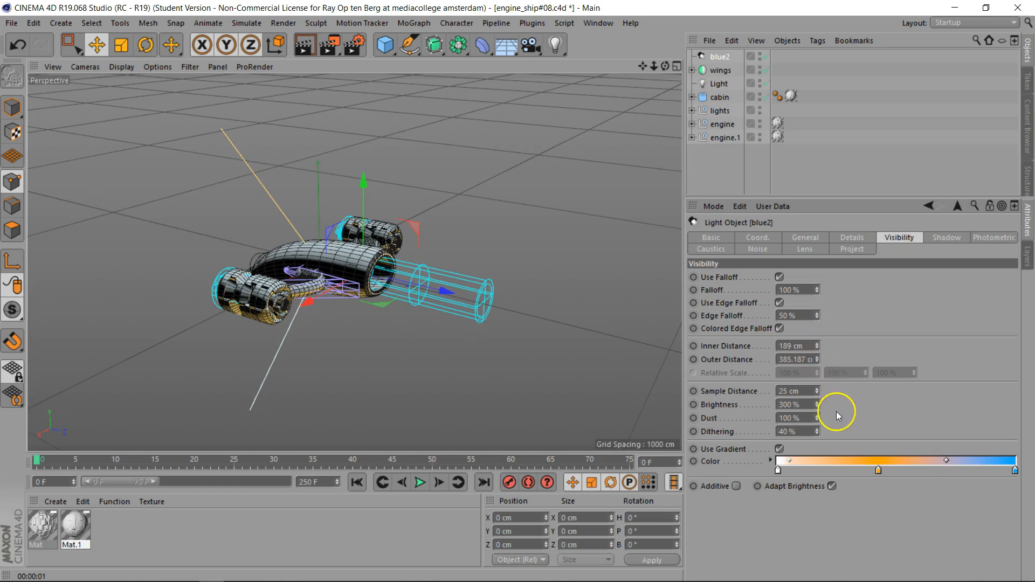
Step: Widen the blue2 light to an Inner Radius of 56 cm and an Outer Radius of 73 cm
click(850, 237)
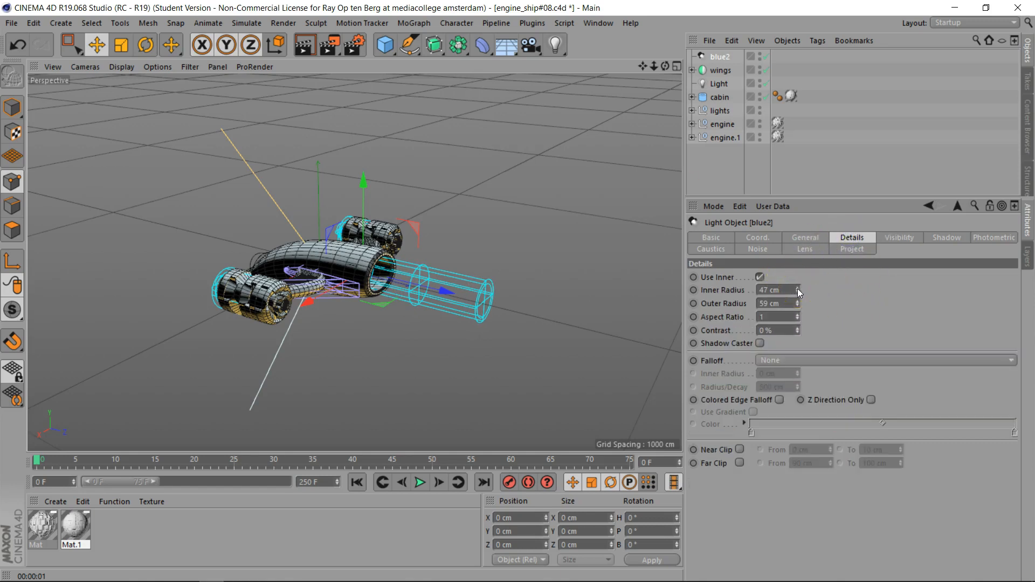
drag(797, 289, 797, 299)
drag(798, 302, 797, 302)
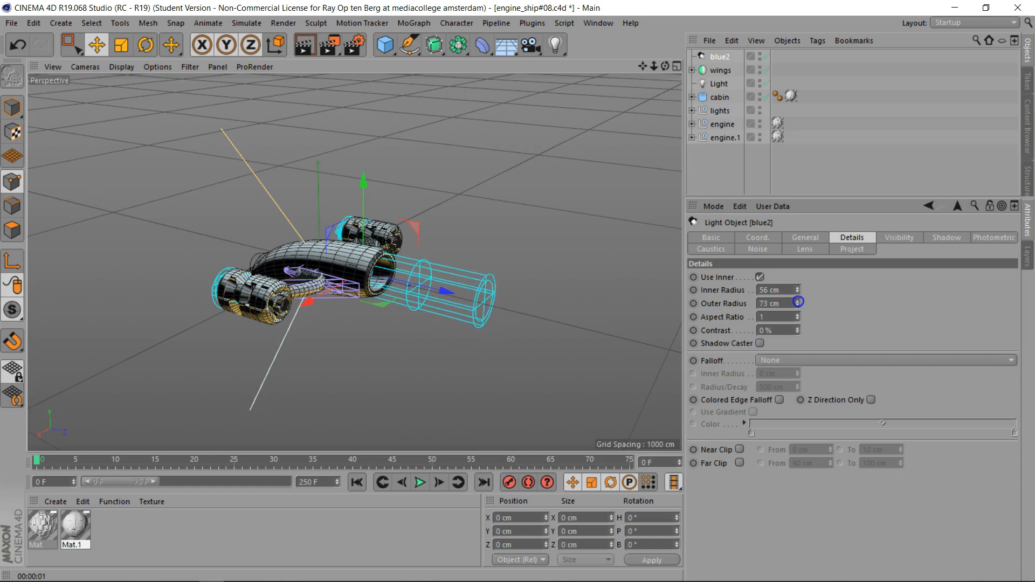
Step: Flatten the blue2 light vertically to suit the cabin's rear opening, trying a Y scale of 0.8 and settling on 0.7
drag(653, 66, 517, 291)
drag(654, 74, 654, 73)
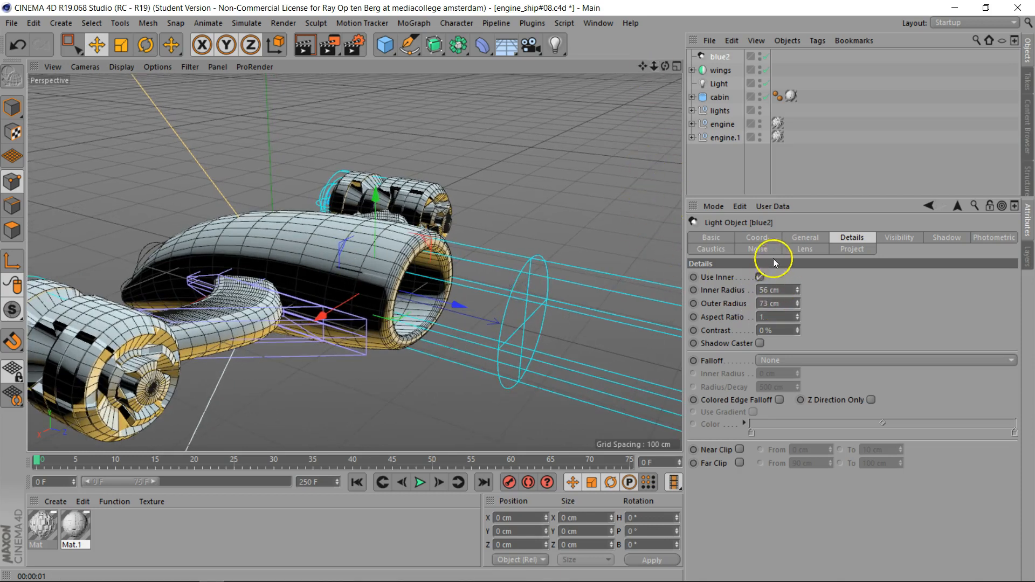
click(758, 237)
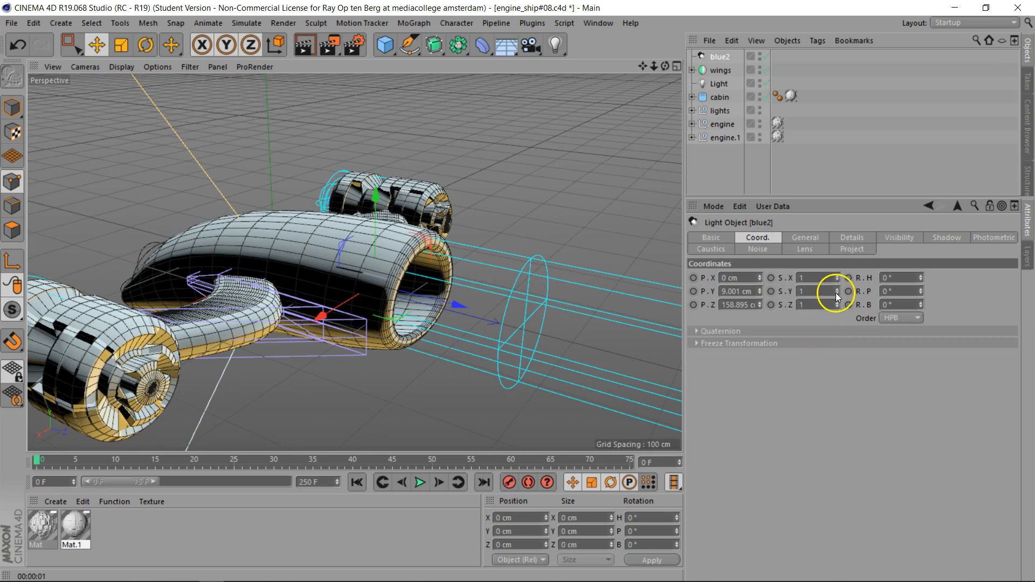
click(814, 290)
text(0.8)
key(Return)
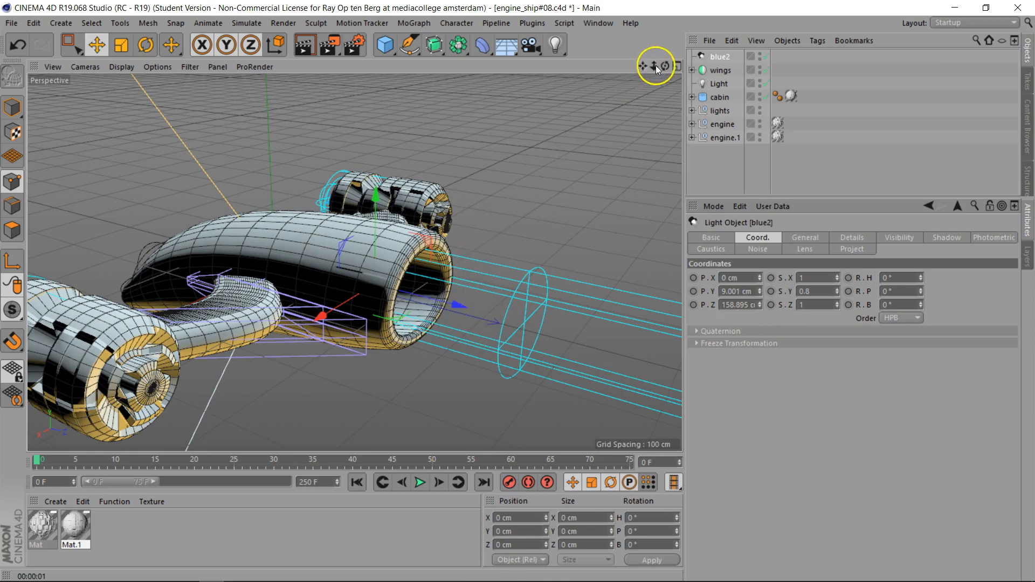
drag(665, 66, 661, 94)
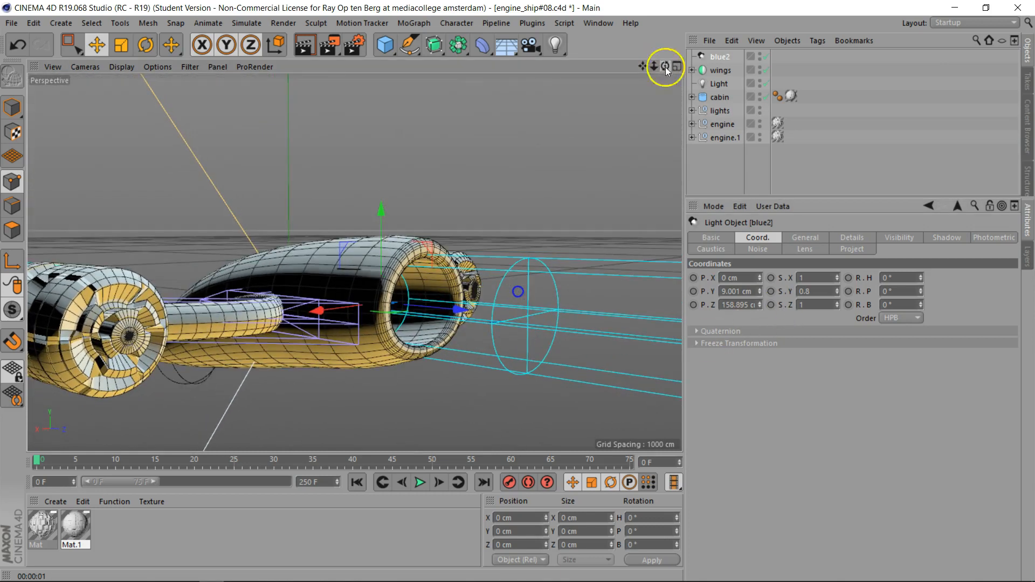
double_click(826, 292)
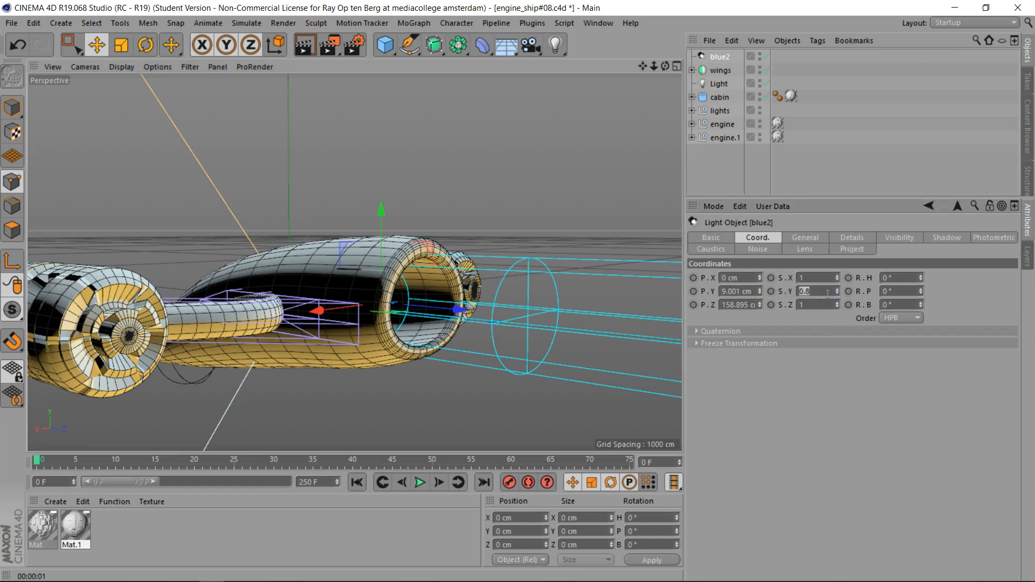
key(Return)
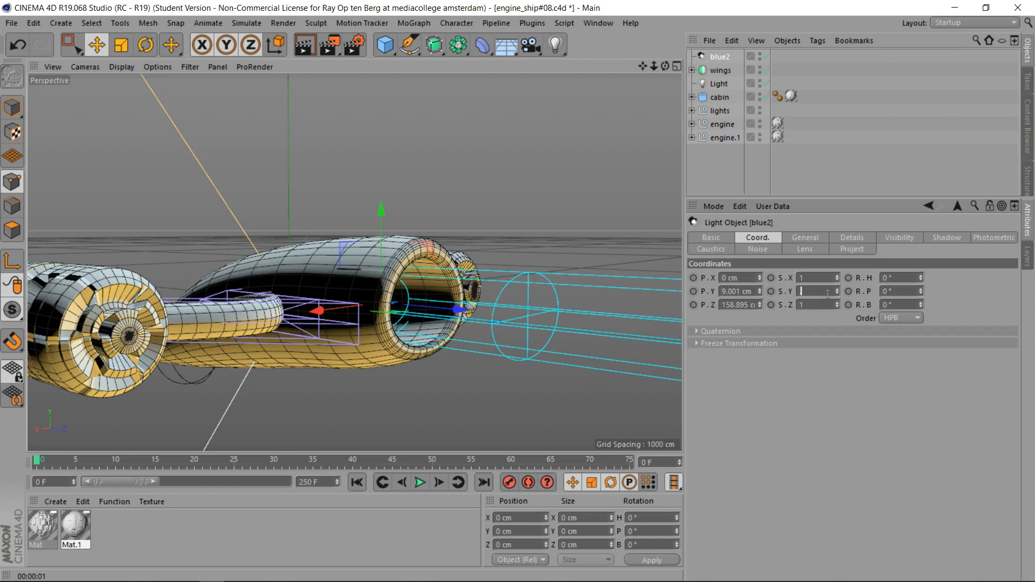
key(Return)
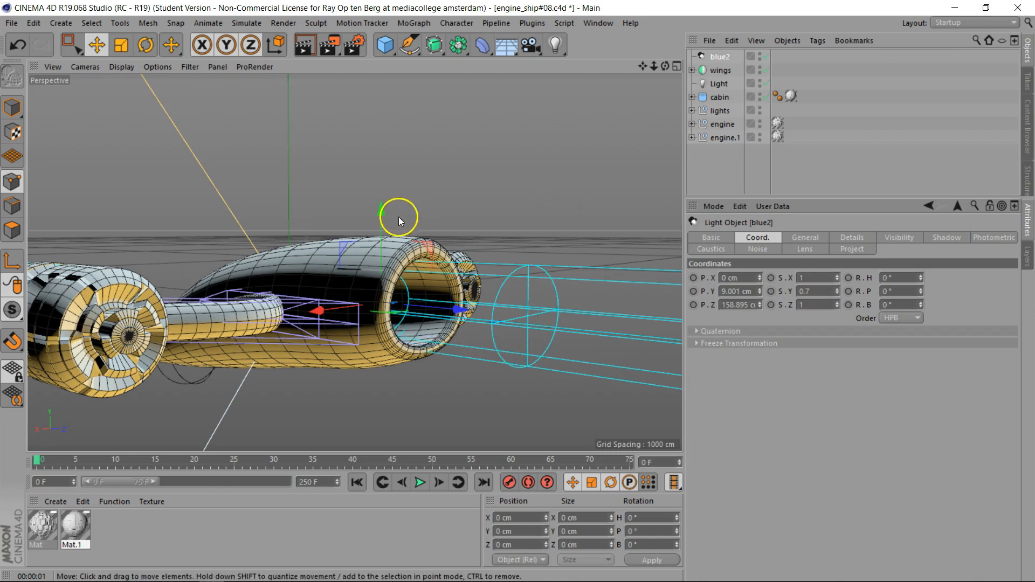
Step: Raise the blue2 light to a Y position of 13.7 cm and render the ship from the front
drag(386, 211, 381, 208)
drag(665, 66, 518, 292)
drag(656, 71, 582, 76)
drag(643, 66, 690, 33)
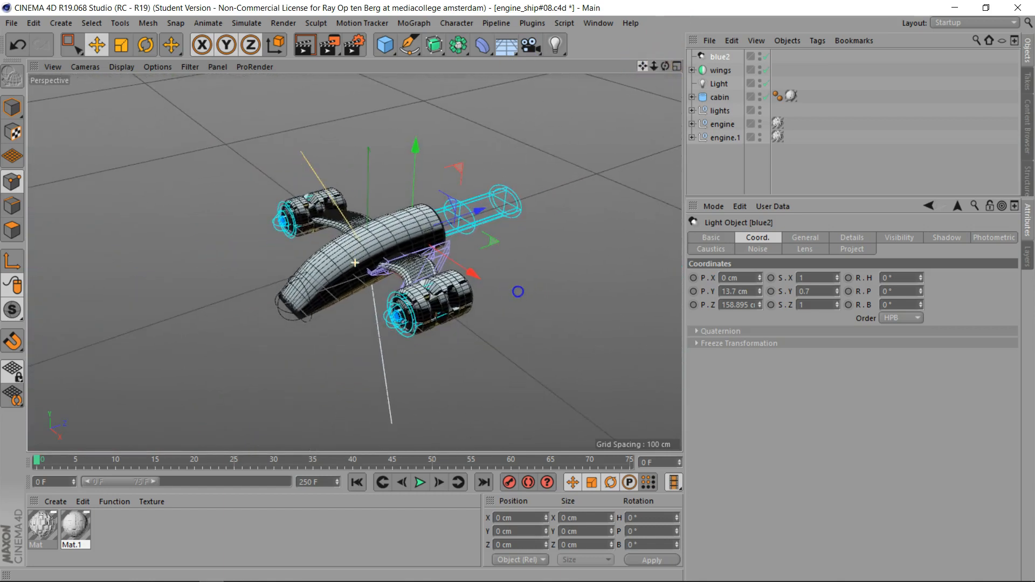
drag(665, 69, 644, 74)
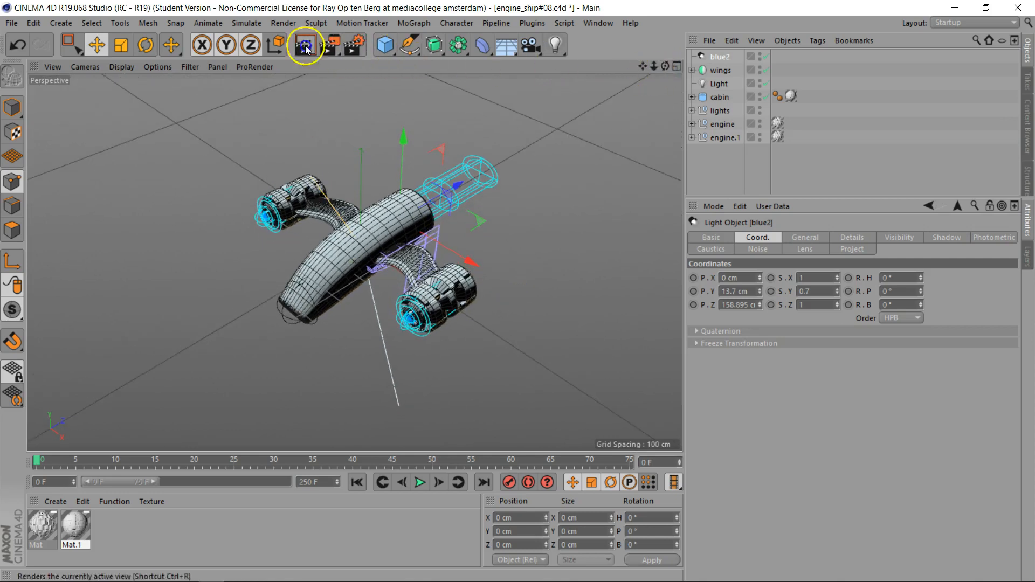
key(ctrl+r)
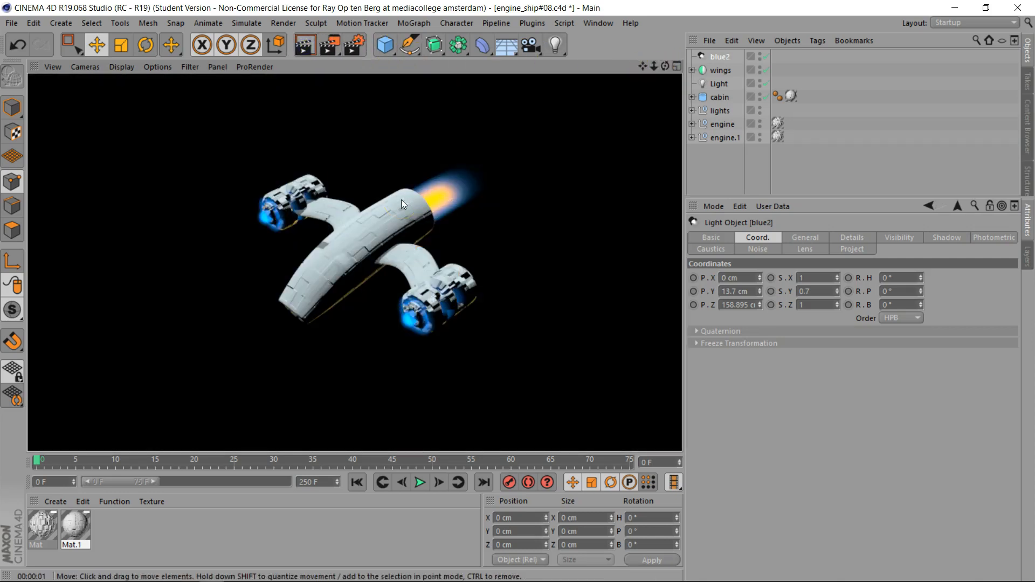
click(329, 283)
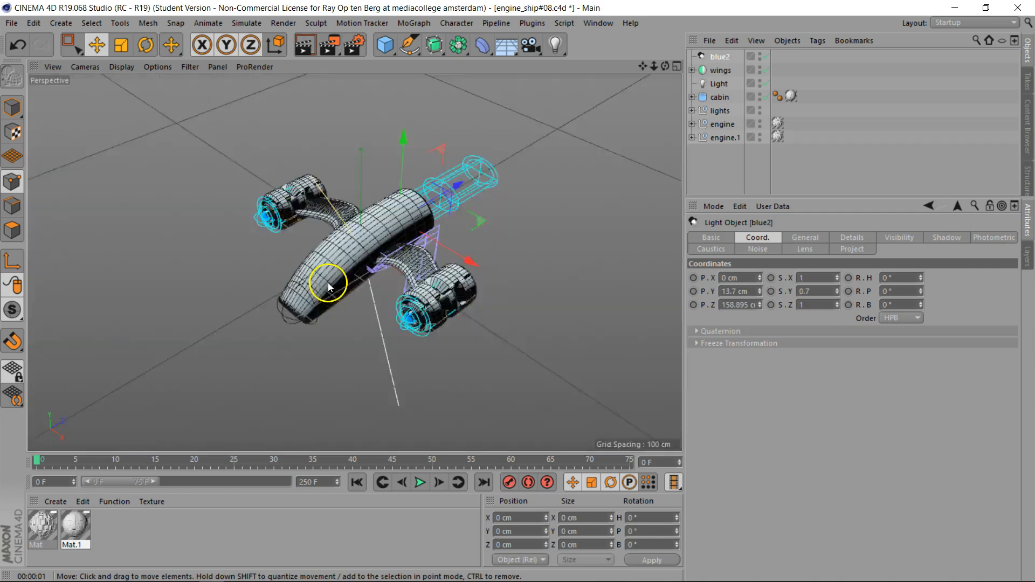
Step: Add a sphere primitive to the scene and set its type to Hemisphere
drag(642, 65, 610, 88)
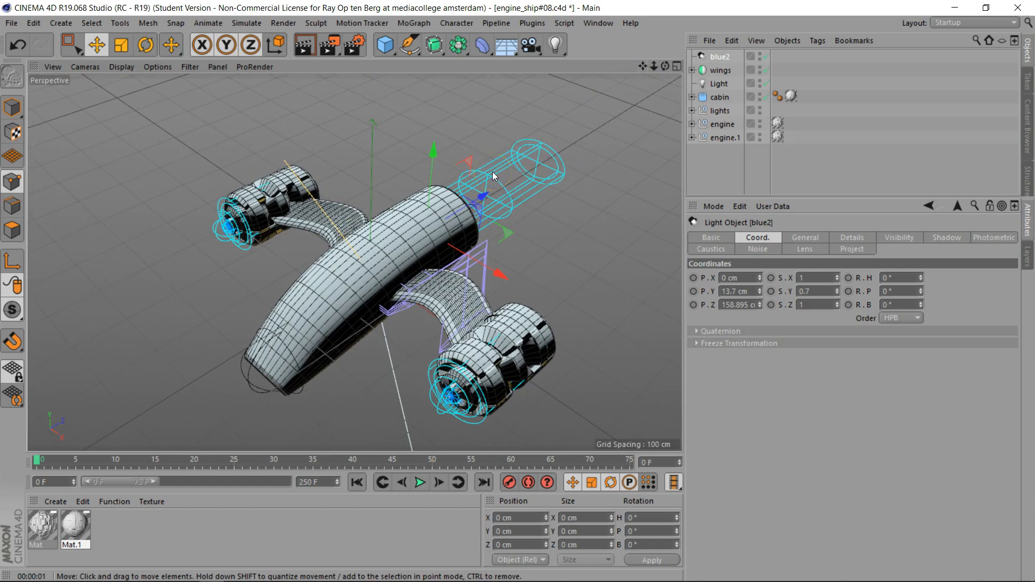
click(383, 48)
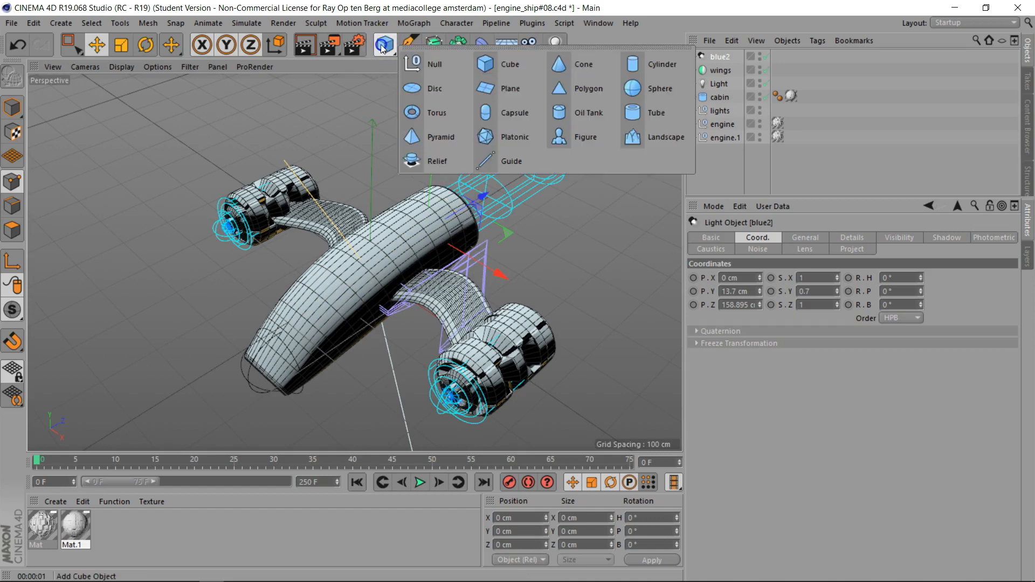
click(631, 88)
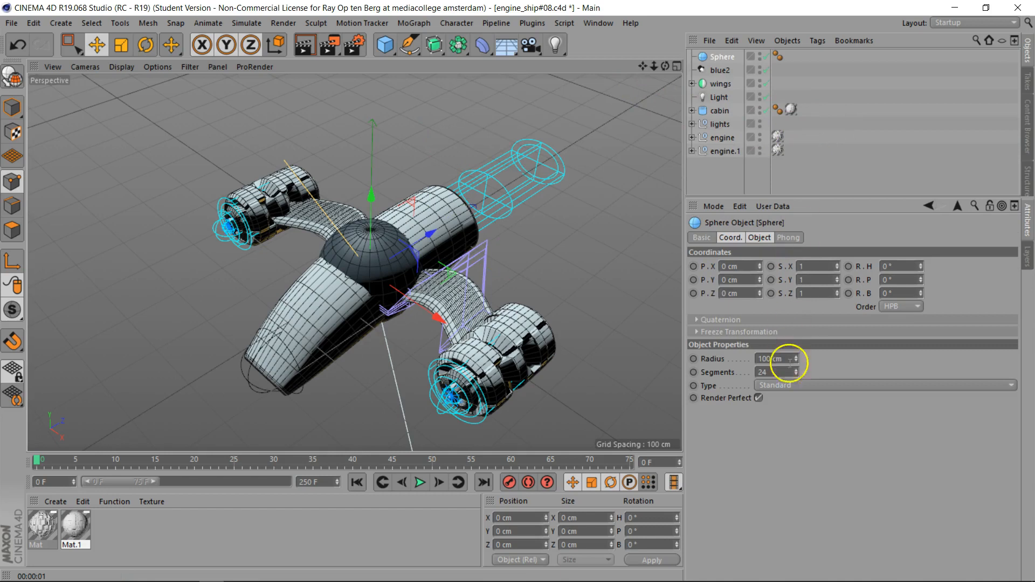
click(805, 387)
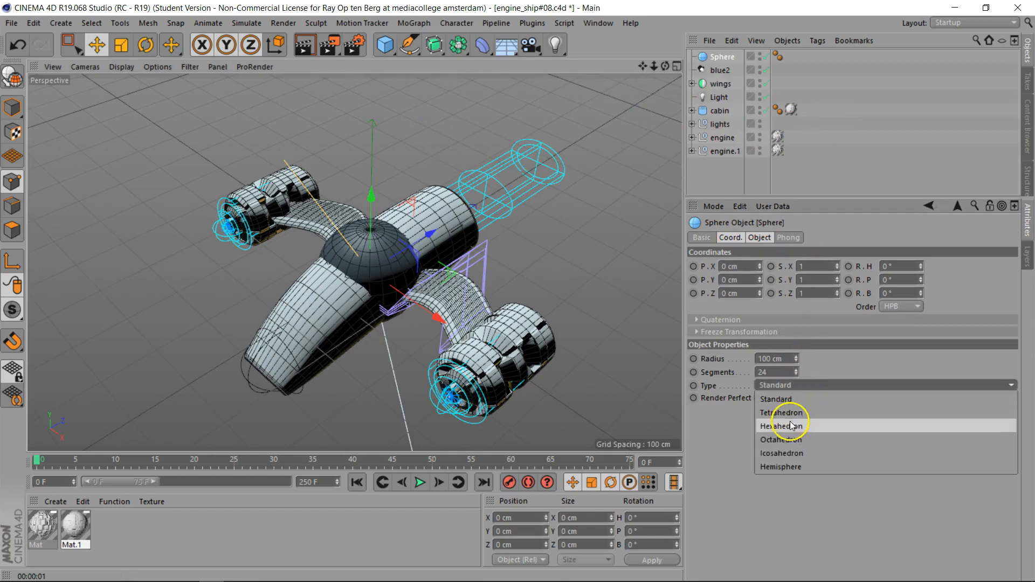
click(788, 467)
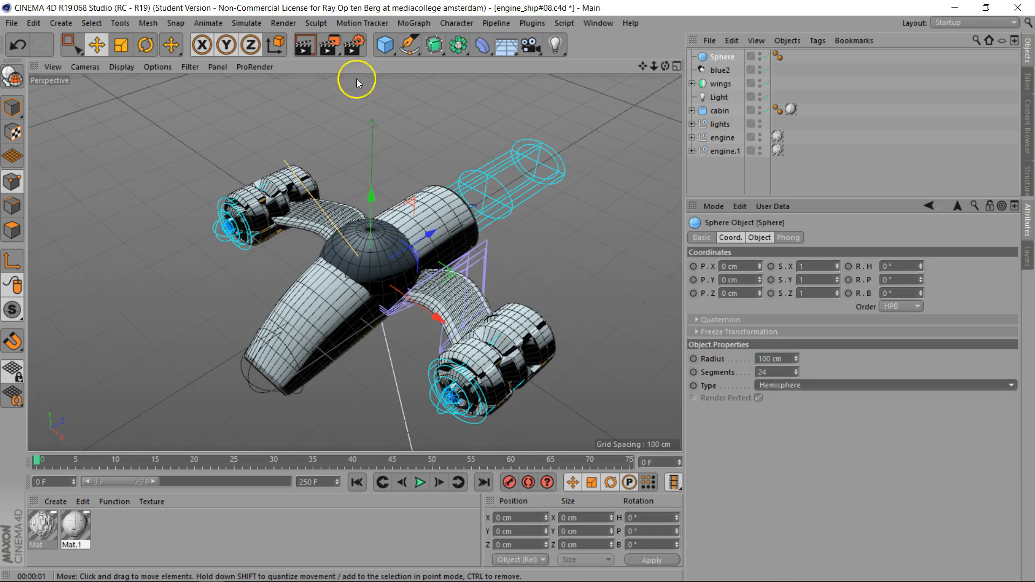
Step: Scale the hemisphere down to a radius of about 74 cm and move it about 132 cm along the cabin toward the nose
key(t)
drag(371, 193, 374, 214)
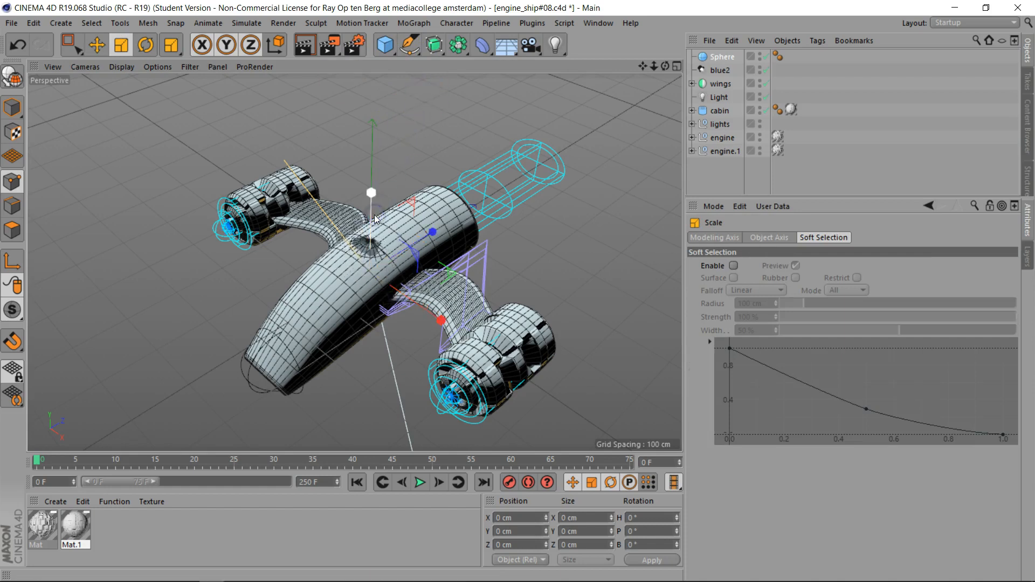
key(e)
drag(432, 236, 382, 267)
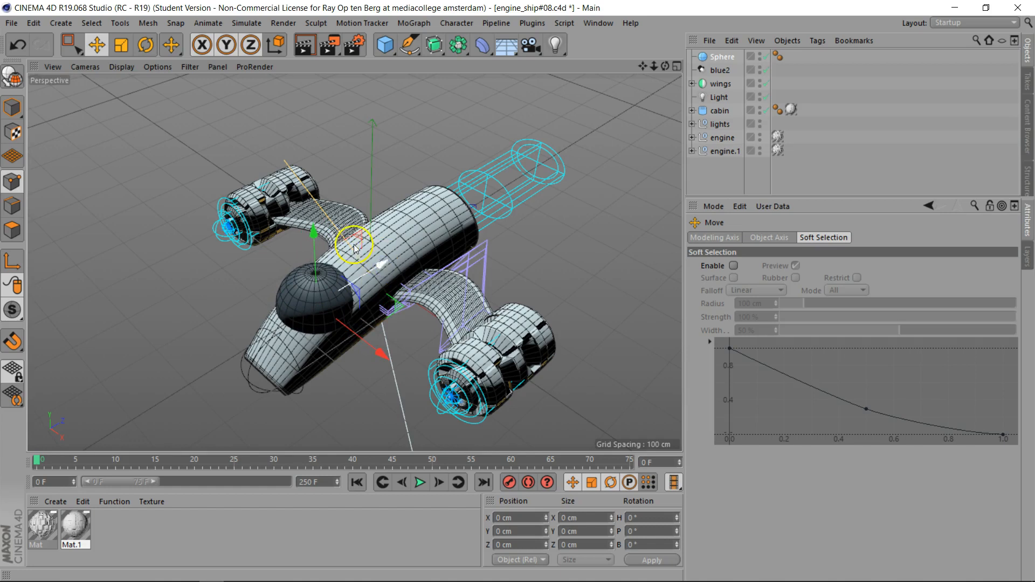
Step: Enable Reflection in the render options and set the Reflection Depth to 4
click(359, 50)
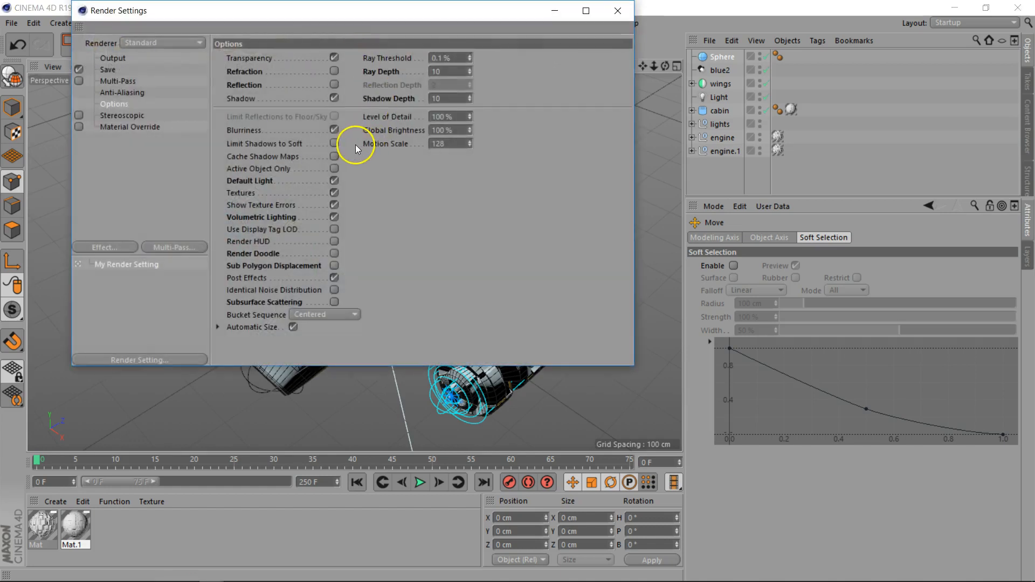
click(334, 86)
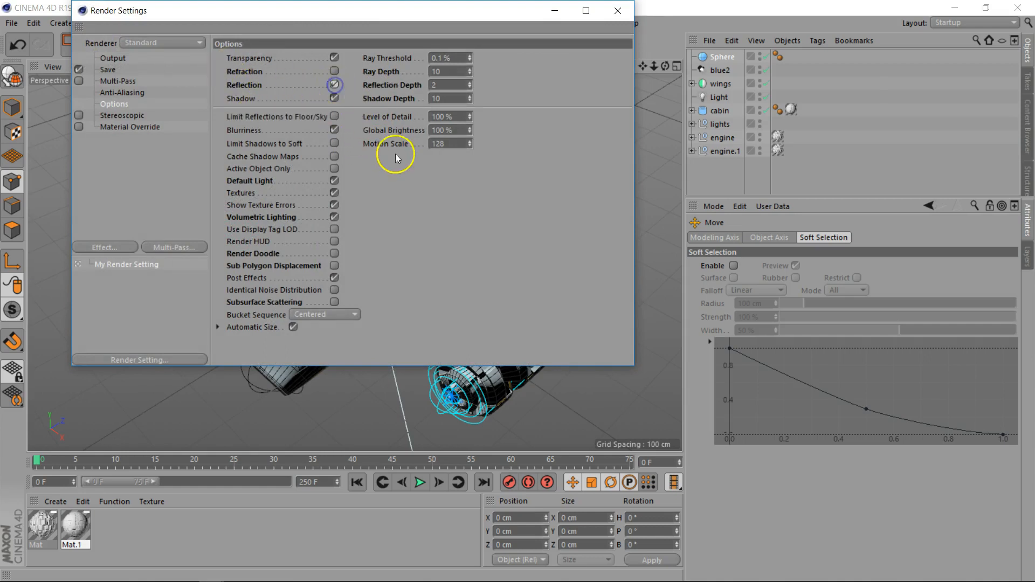
click(448, 85)
text(4)
key(Return)
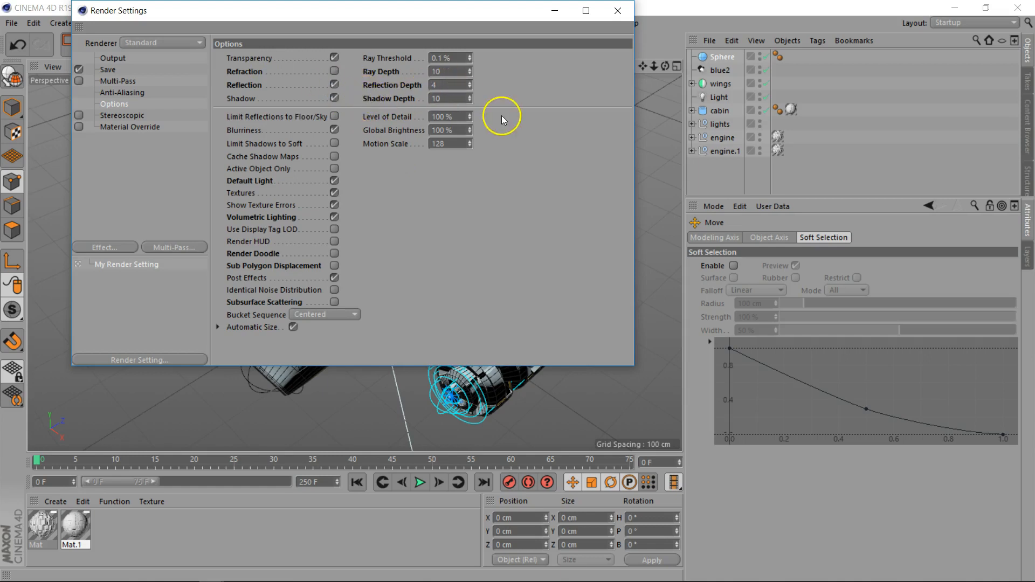
click(617, 10)
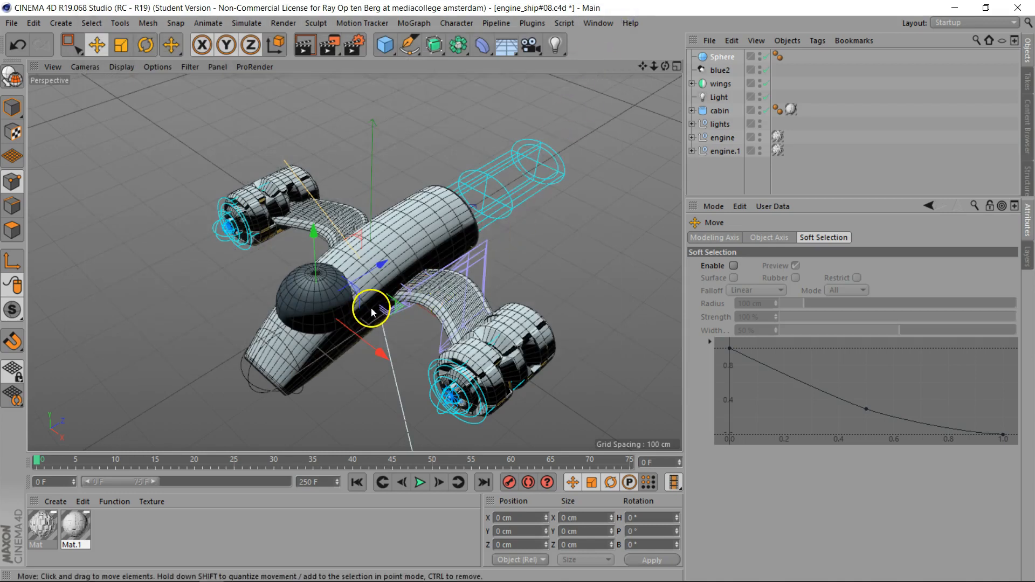
Step: Add an FFD deformer, make it a child of the sphere and fit its cage to the parent
click(392, 53)
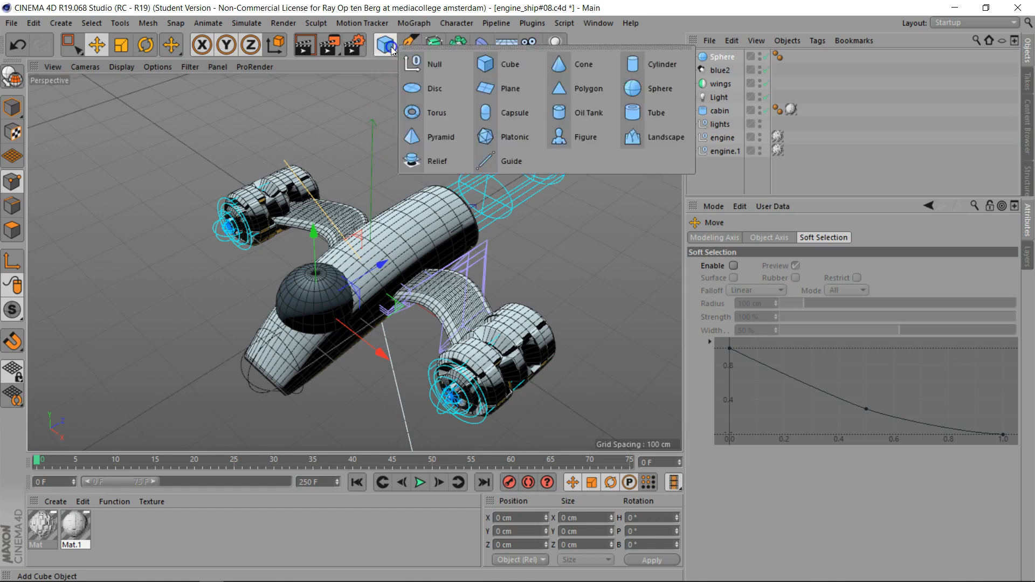
click(489, 49)
click(622, 66)
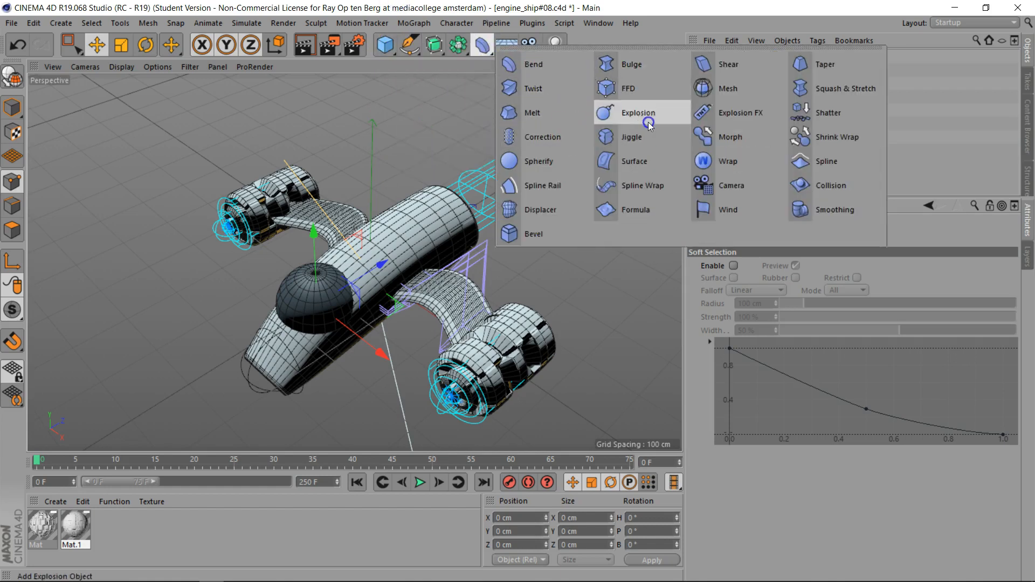
click(624, 89)
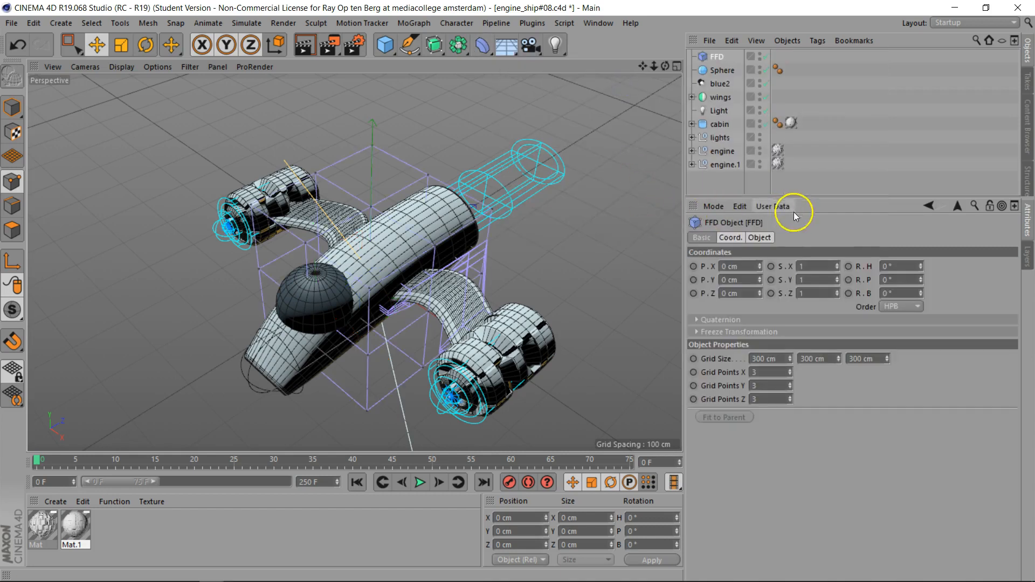
drag(716, 60, 721, 71)
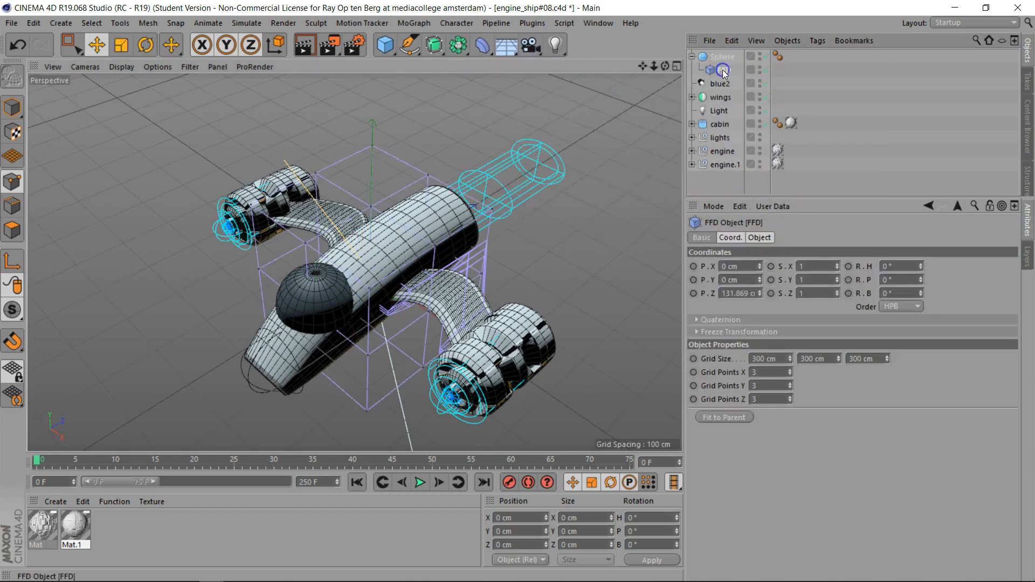
click(733, 419)
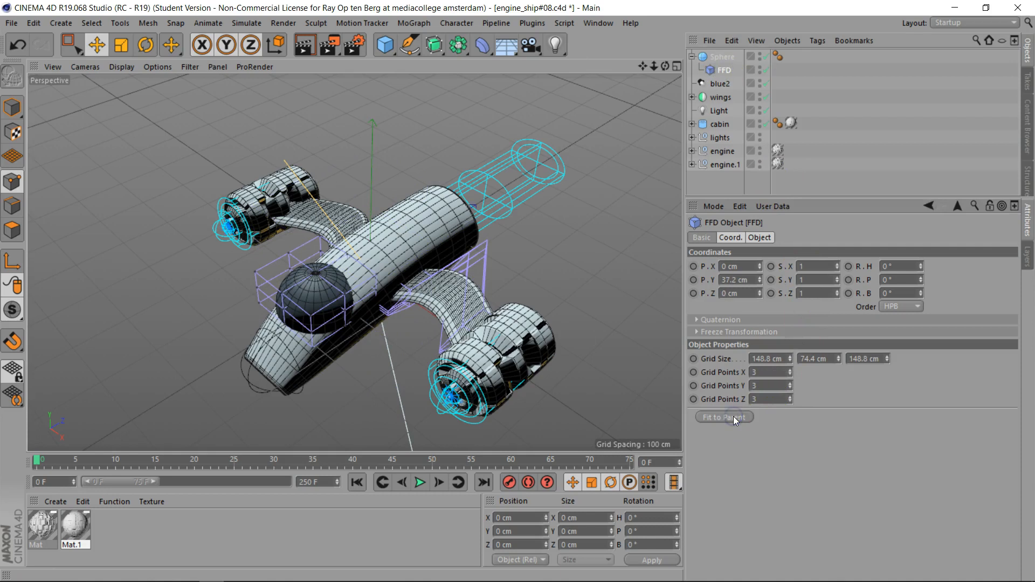
Step: Enlarge the FFD cage slightly to a grid size of 150.8 × 76.4 × 150.8 cm
click(789, 356)
click(839, 356)
click(839, 356)
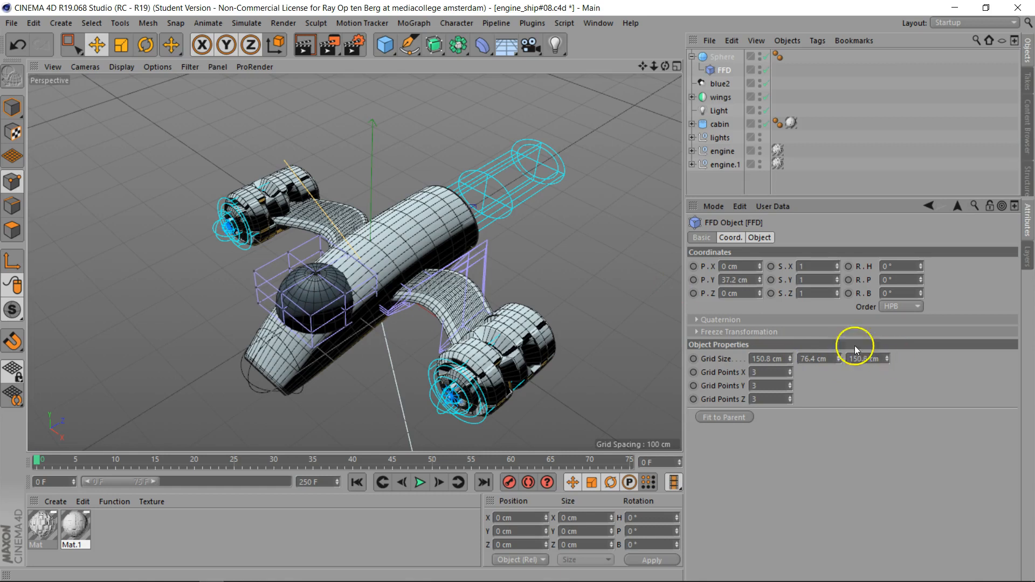
Step: Select the hemisphere and tilt its pitch about 18° toward the cabin's nose
click(720, 57)
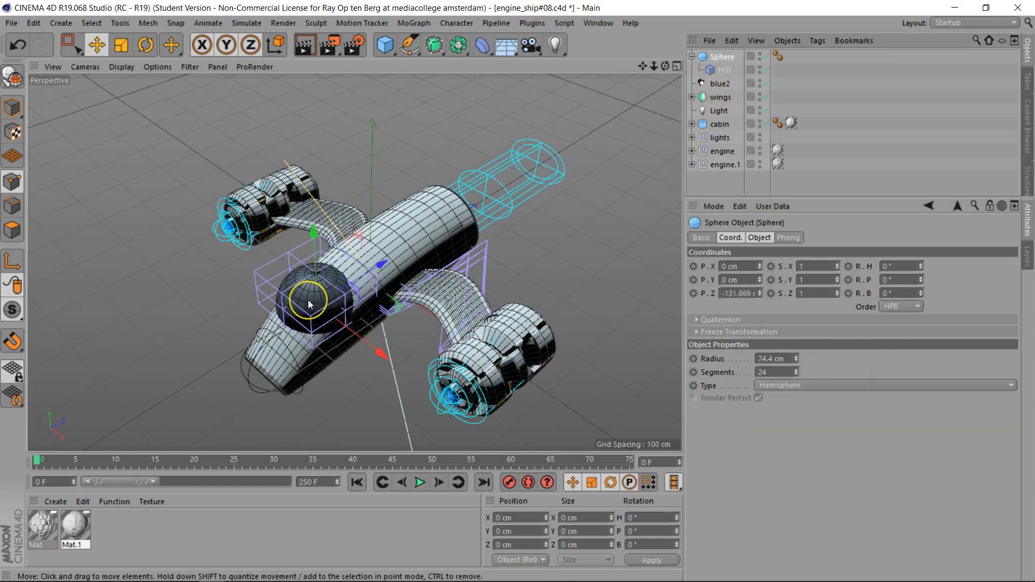
key(t)
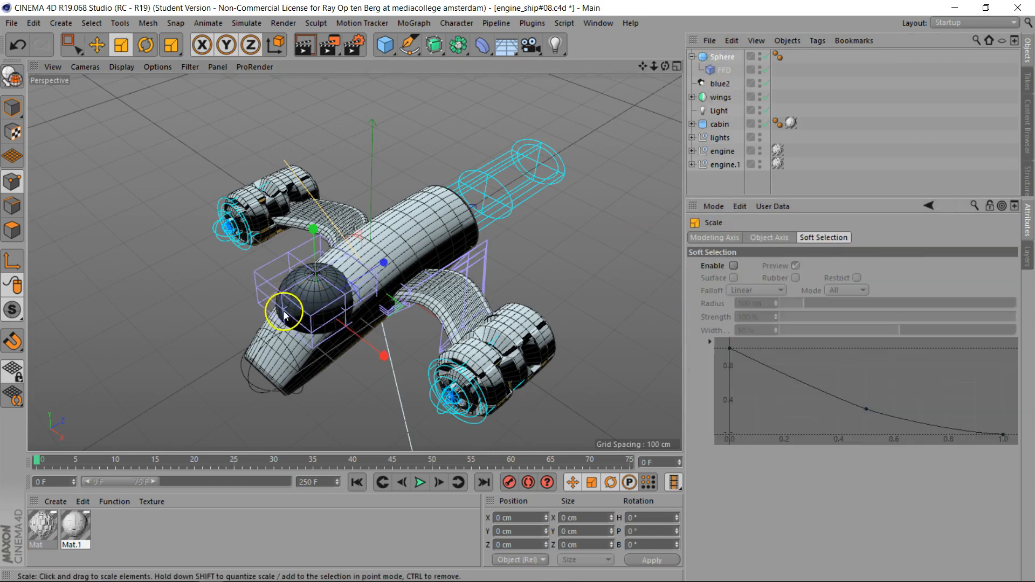
key(r)
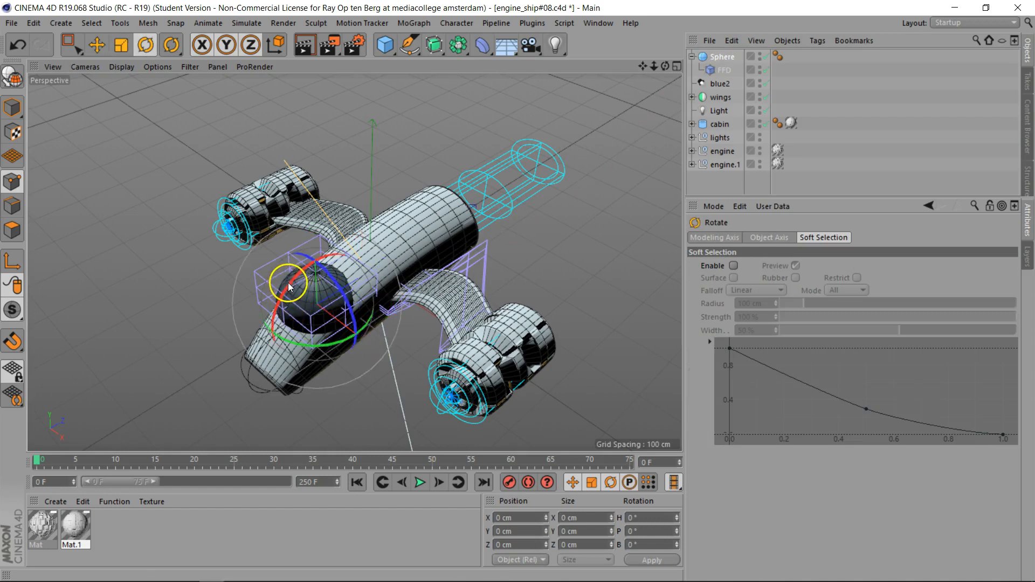
drag(288, 283, 285, 303)
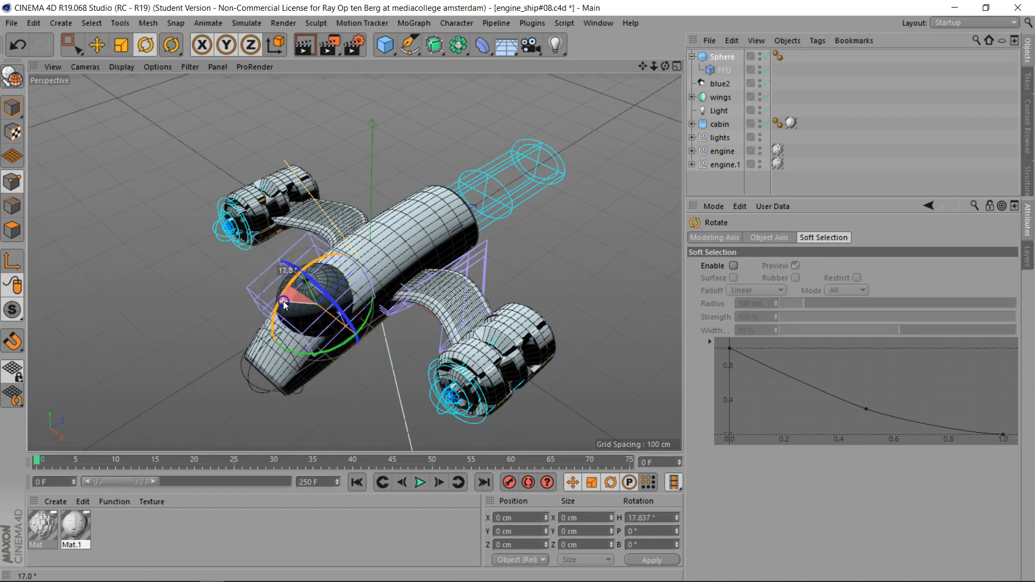
key(ctrl+z)
Step: Scale the hemisphere down to a radius of about 54.6 cm so it fits within the cabin's width
key(t)
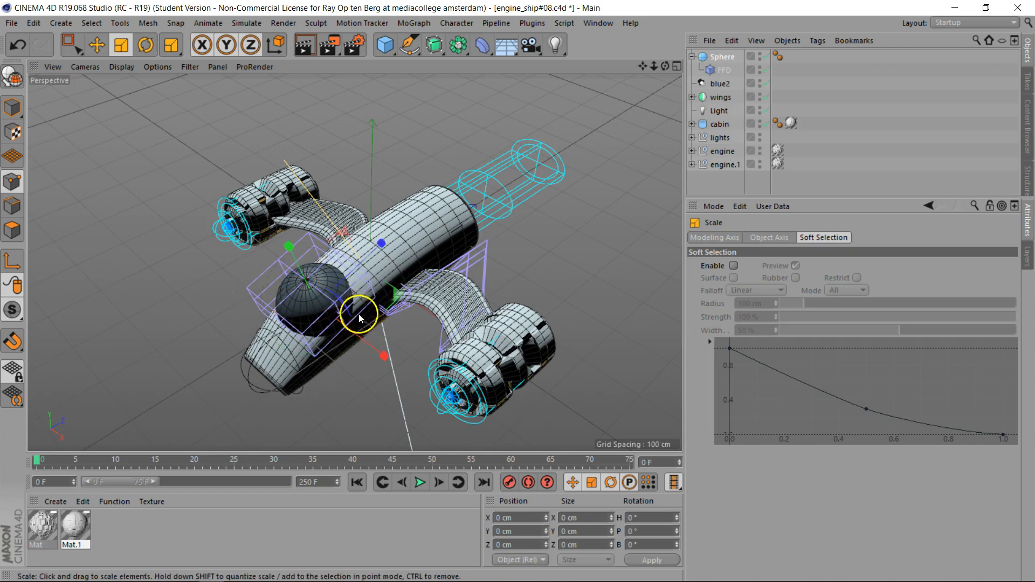
drag(350, 315, 322, 318)
drag(653, 65, 631, 69)
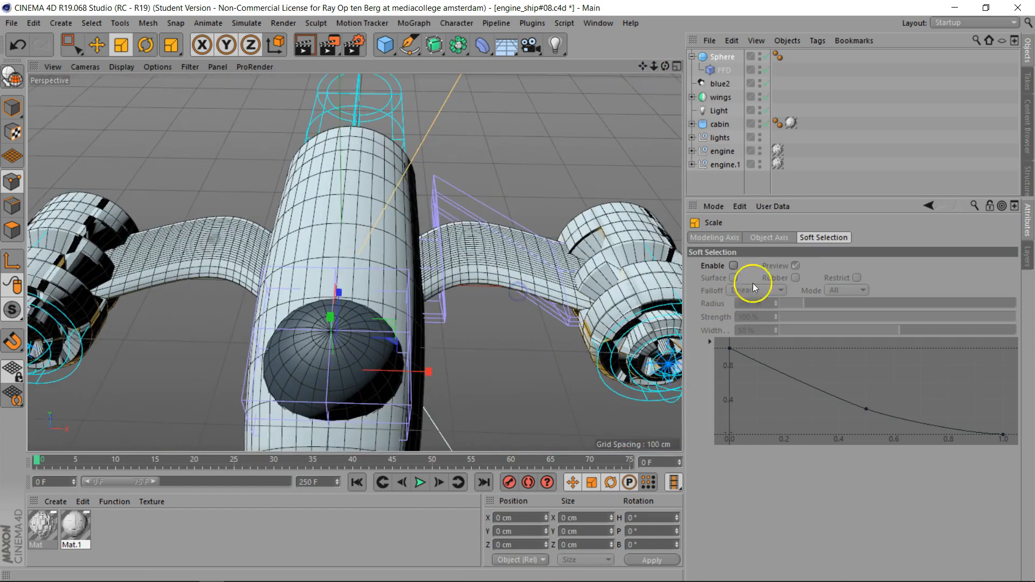
click(722, 57)
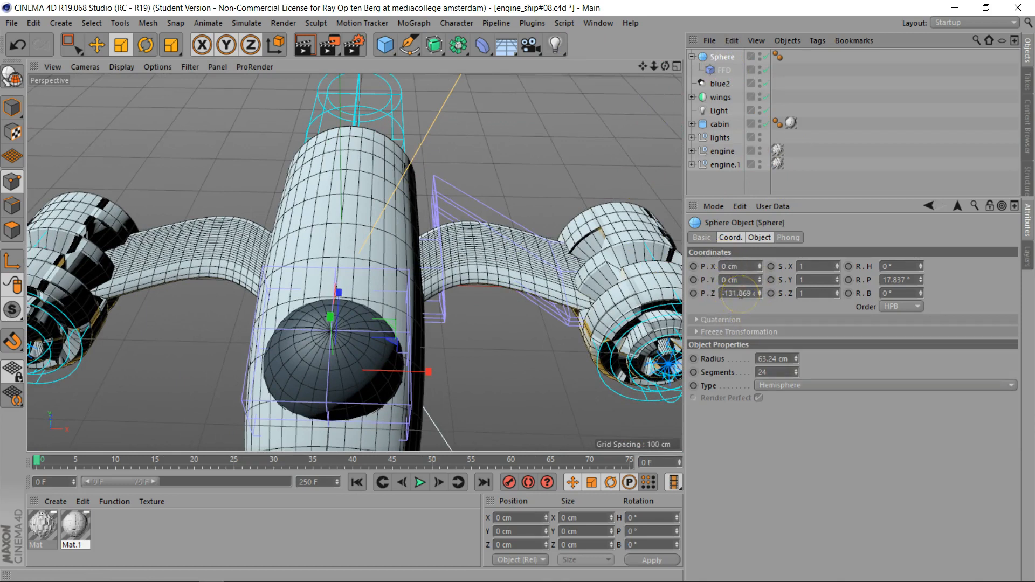
drag(428, 372, 417, 378)
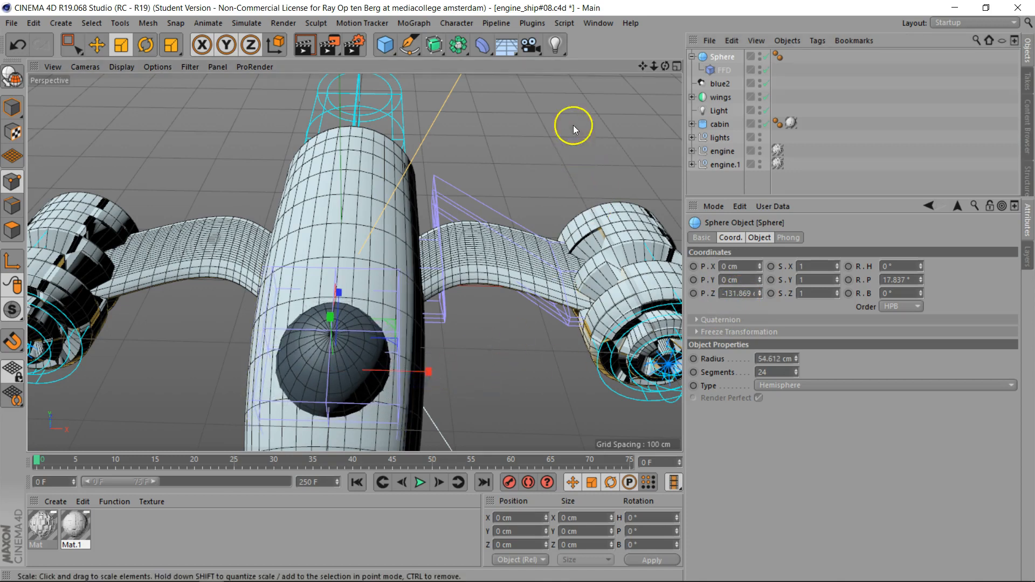
Step: With Live Selection, select the rear corner points of the FFD cage and pull them backward to about Z 129 cm
drag(643, 67, 751, 99)
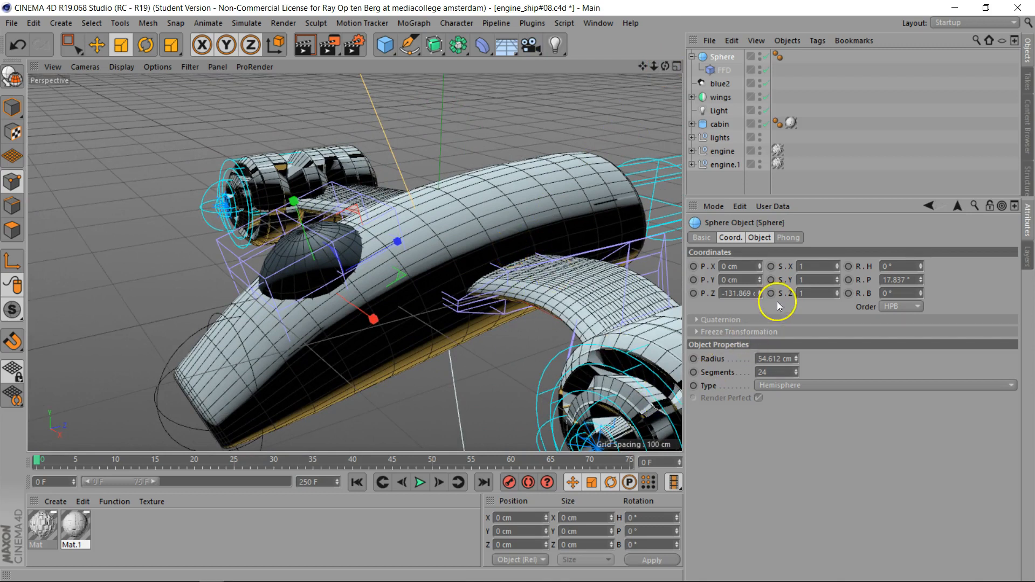
click(721, 70)
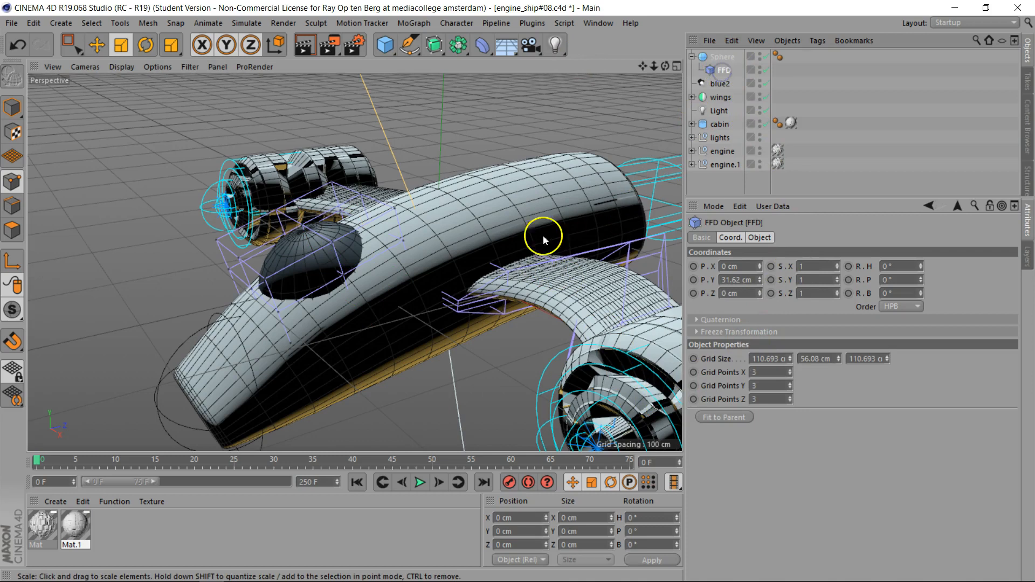
drag(70, 45, 123, 65)
click(122, 65)
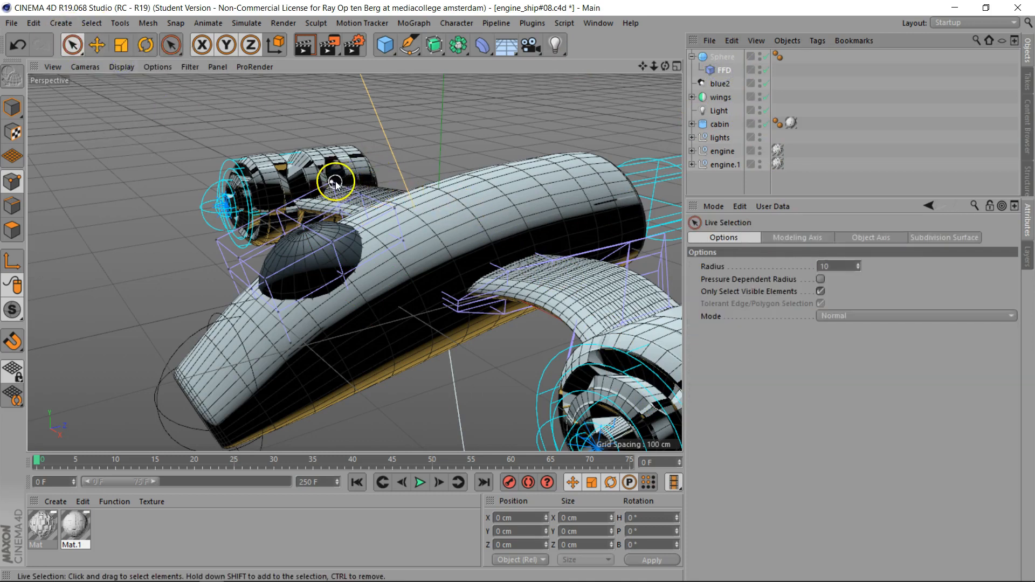
drag(340, 211, 340, 212)
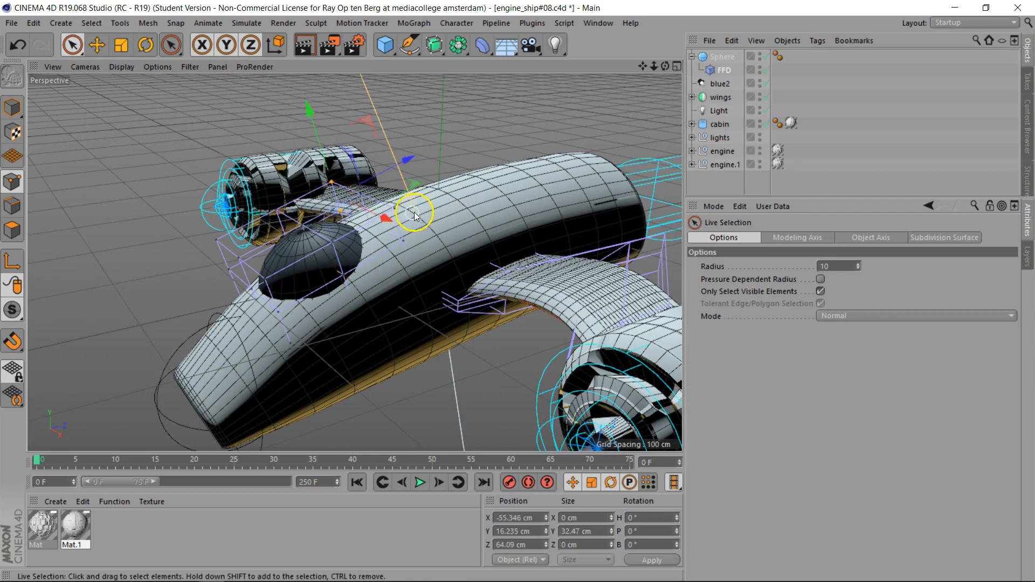
shift+click(408, 249)
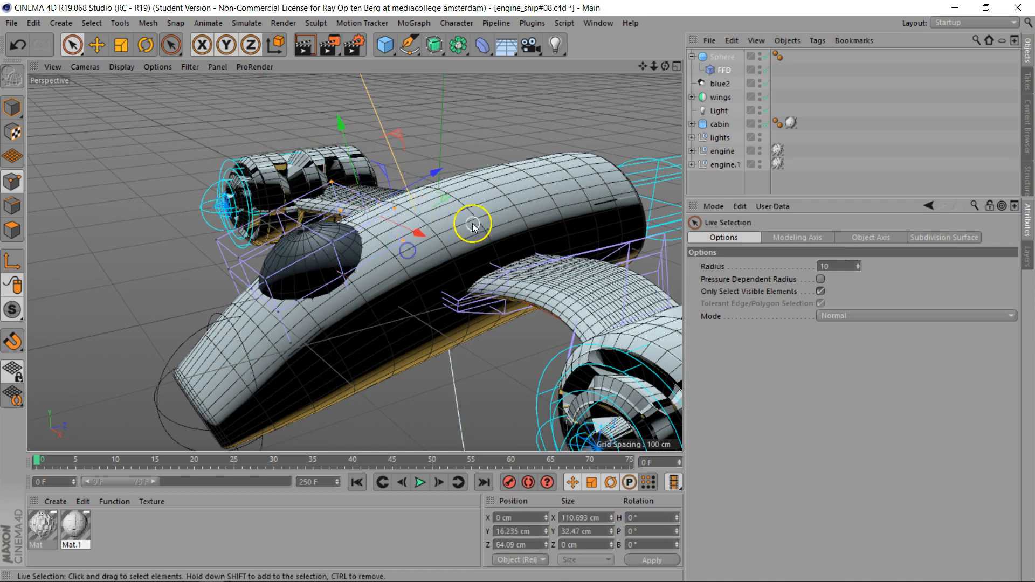
drag(432, 175, 504, 184)
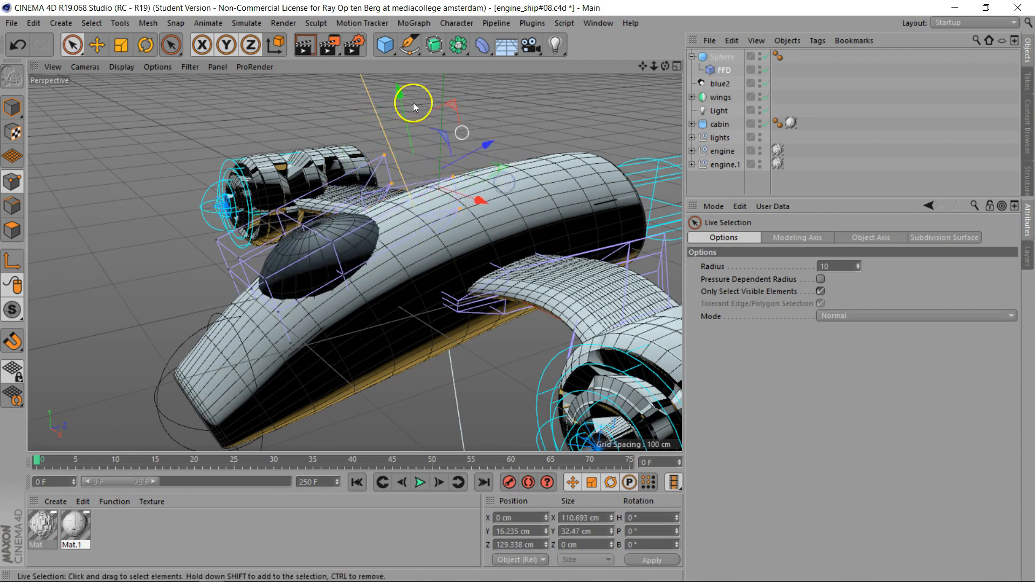
Step: Lower the rear cage points slightly, then pull a top middle point toward the nose to about Z -122 cm and lower it
drag(401, 93, 412, 114)
click(363, 195)
drag(431, 158, 256, 248)
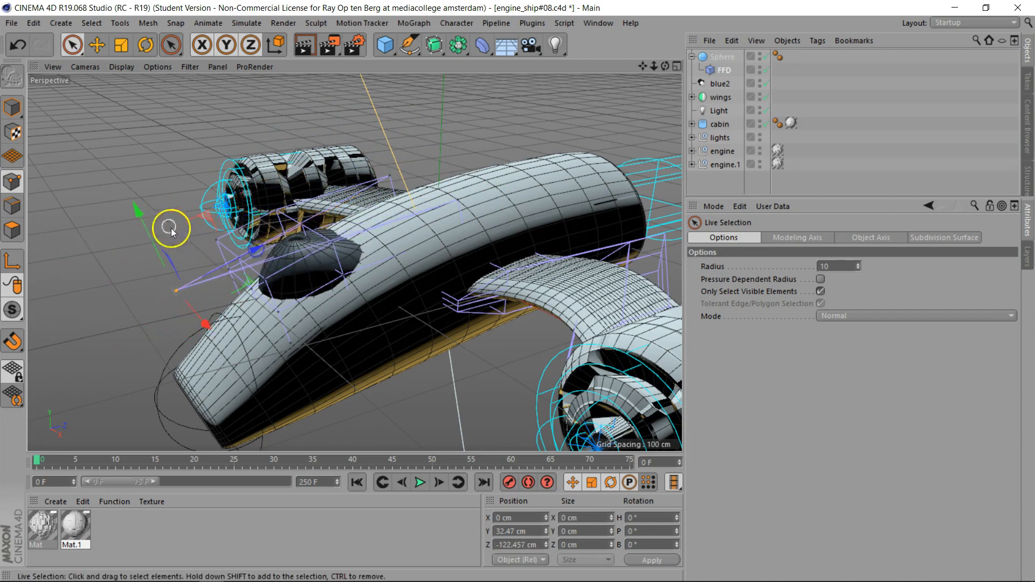
drag(141, 212, 150, 215)
Step: Pull the FFD cage's lower front centre points forward to about Z -180 cm and lower them to about Y -47 cm
mouse_move(665, 66)
mouse_down()
mouse_move(593, 83)
mouse_move(675, 55)
mouse_up()
click(423, 308)
drag(403, 379, 402, 386)
mouse_move(340, 294)
mouse_down()
mouse_move(436, 426)
mouse_move(431, 439)
mouse_up()
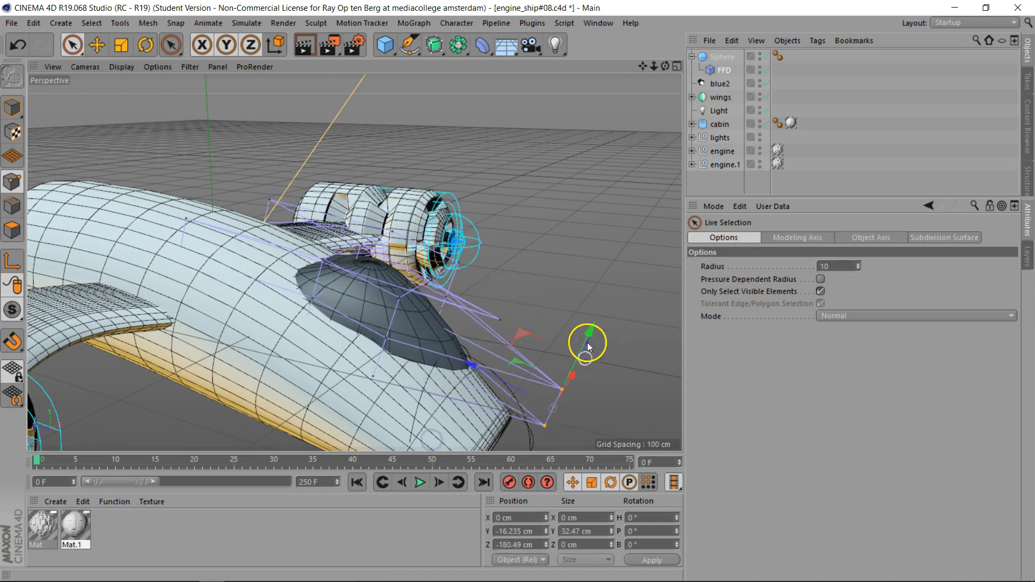
drag(589, 345, 584, 352)
drag(576, 363, 572, 369)
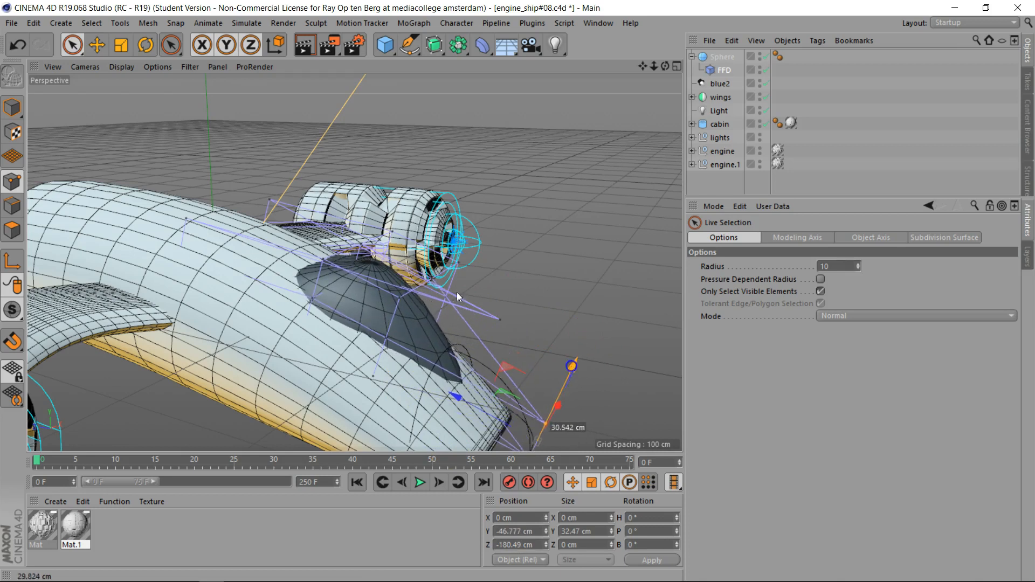
Step: Reposition the centre cage point above the dome to about Z -34 cm and Y -0.2 cm to flatten the canopy
drag(665, 66, 571, 97)
drag(515, 292, 431, 289)
click(359, 252)
drag(427, 209, 391, 231)
drag(298, 207, 300, 241)
drag(664, 67, 517, 292)
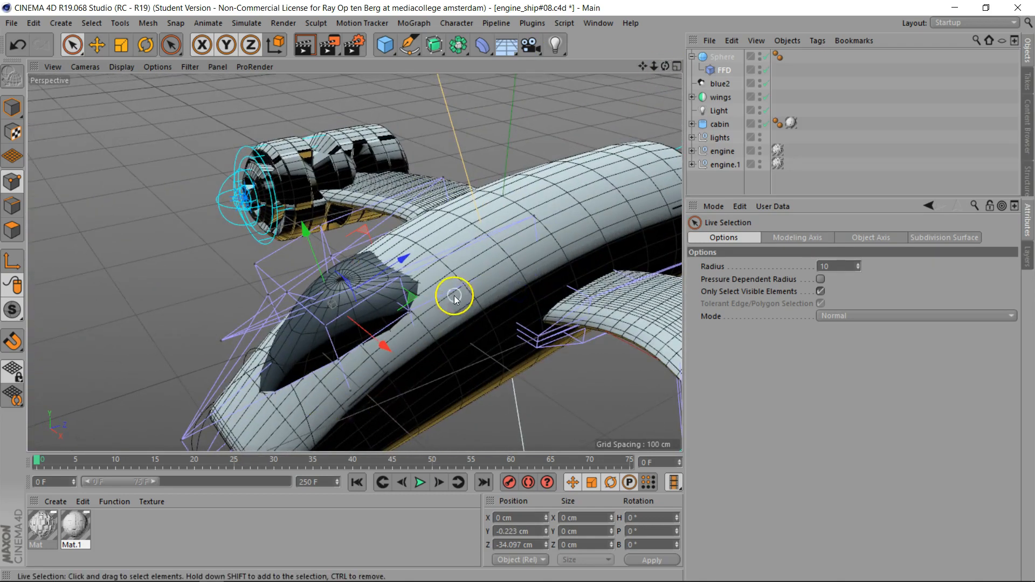
Step: Set the hemisphere's Segments to 40 for a smoother dome
click(710, 55)
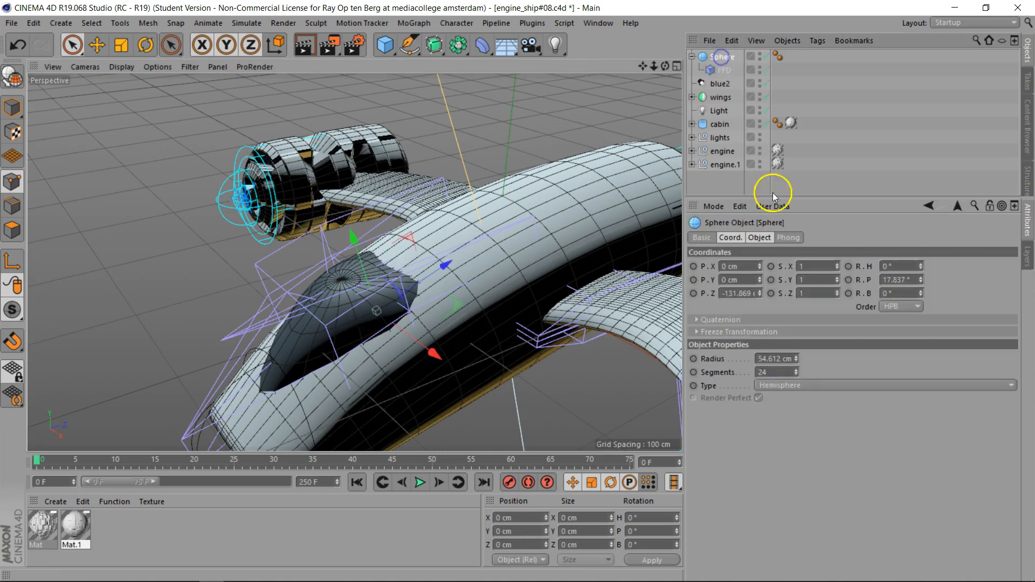
double_click(775, 371)
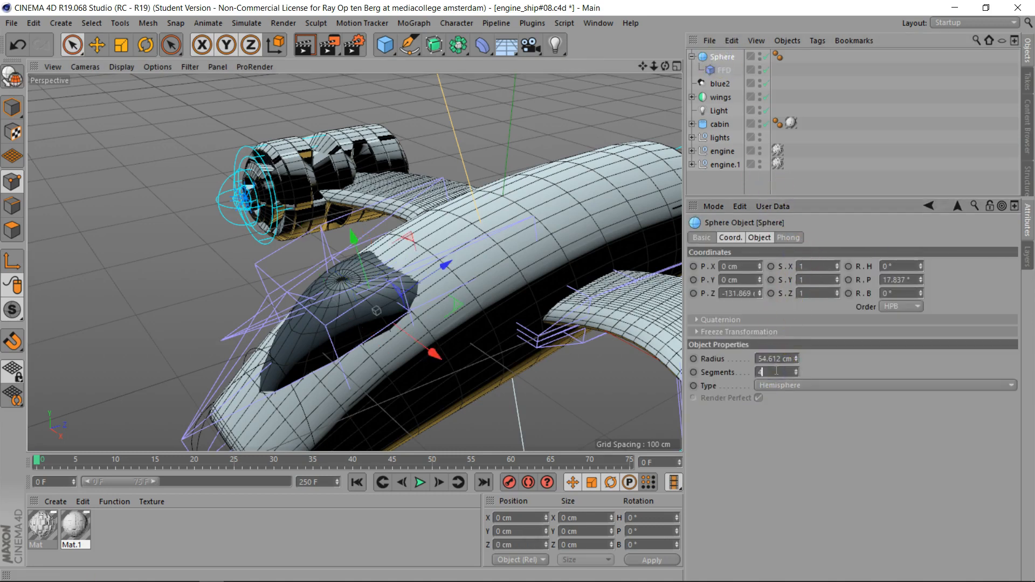
key(Return)
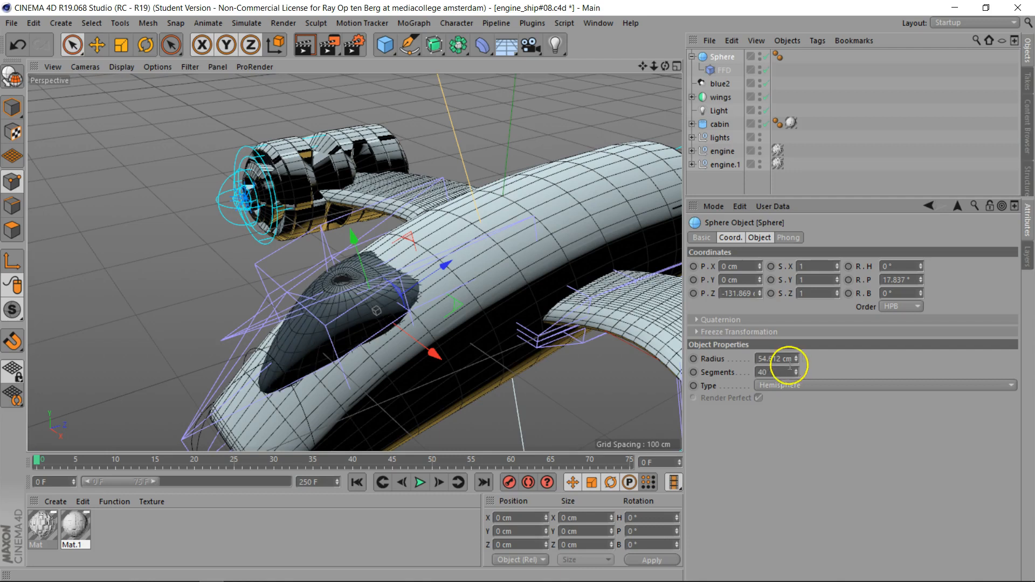
drag(668, 66, 582, 70)
drag(518, 292, 654, 67)
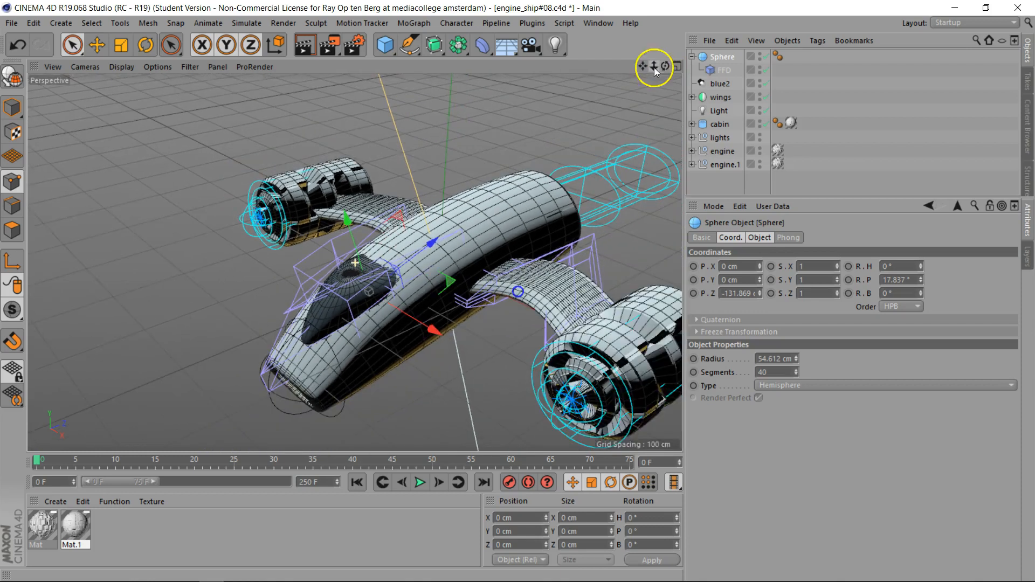
Step: Create a new standard material and open it in the Material Editor
click(56, 501)
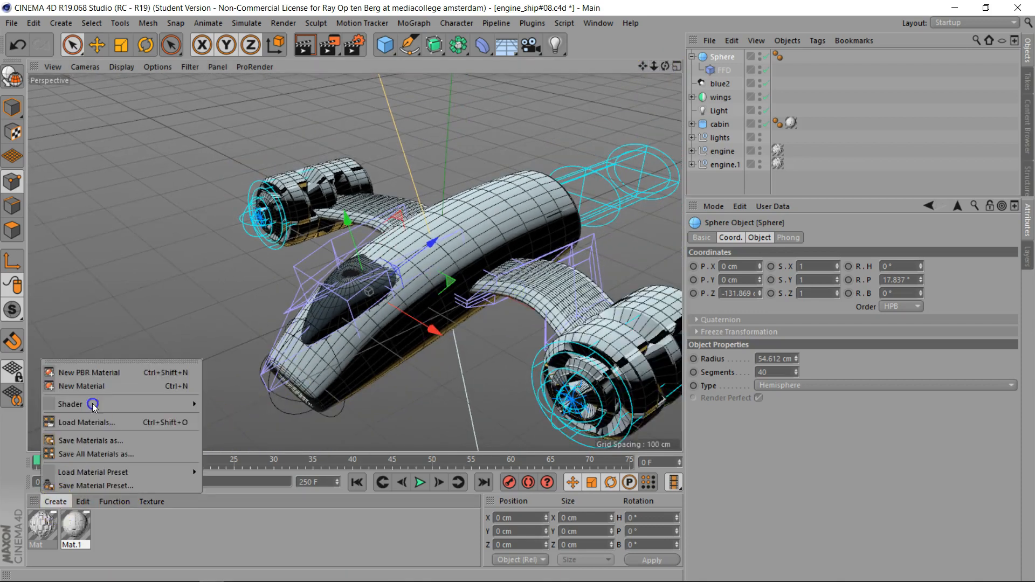
click(89, 387)
click(32, 528)
double_click(39, 530)
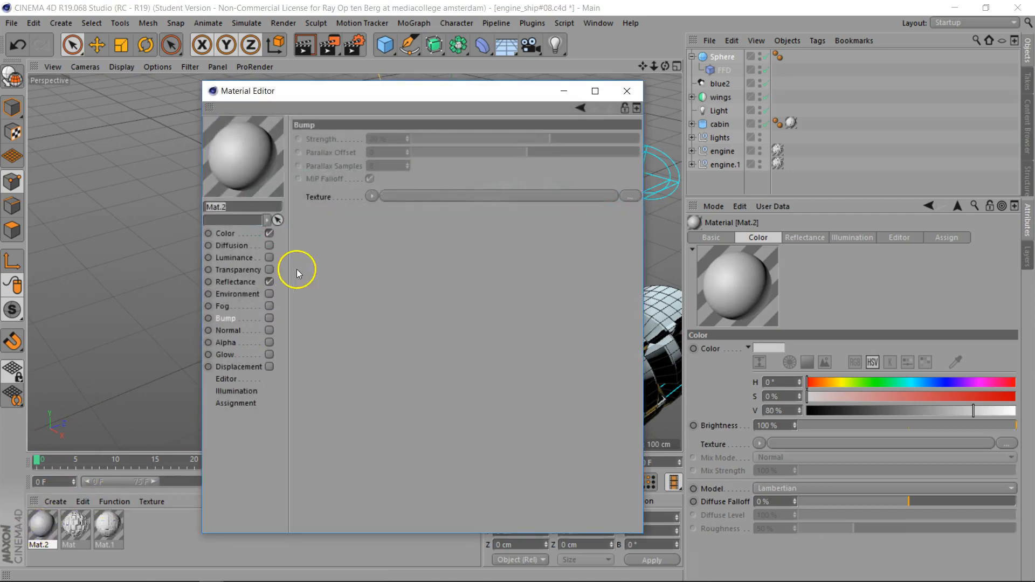
Step: Set the material's Default Specular to Width 60 %, Falloff -33 %, Inner Width 11 % and Specular Strength 100 %
click(269, 281)
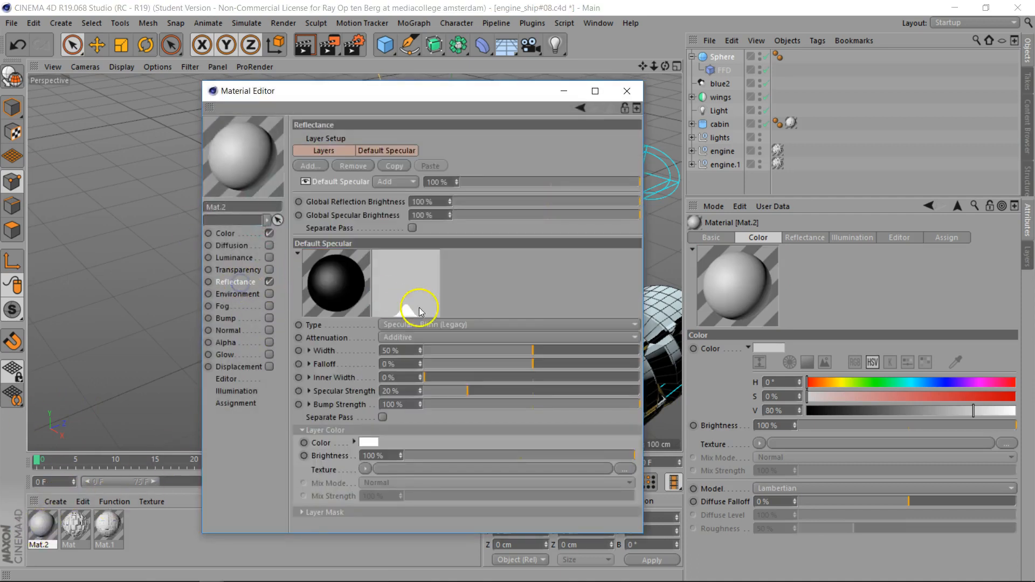
drag(531, 351, 555, 359)
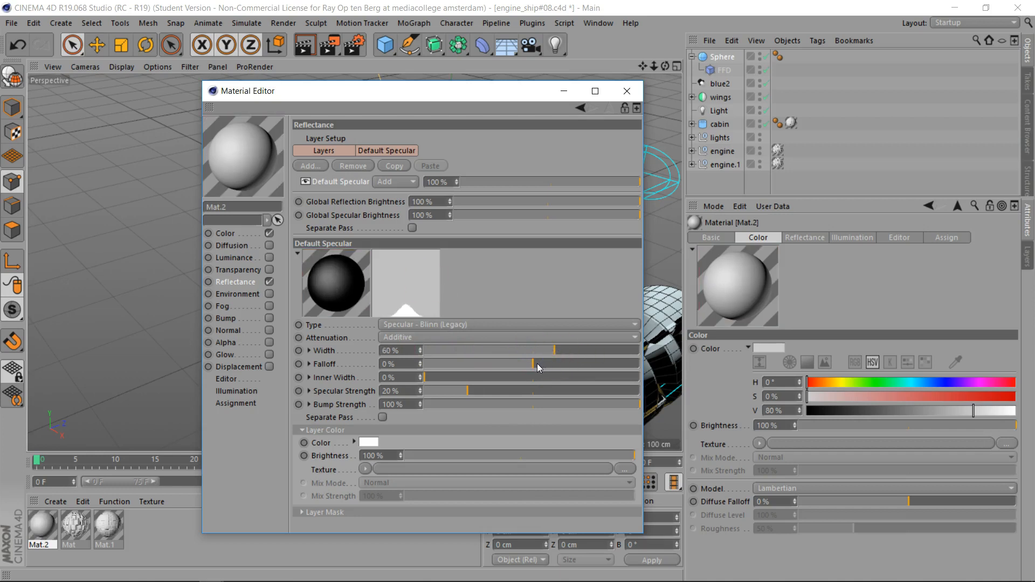
drag(505, 389, 666, 399)
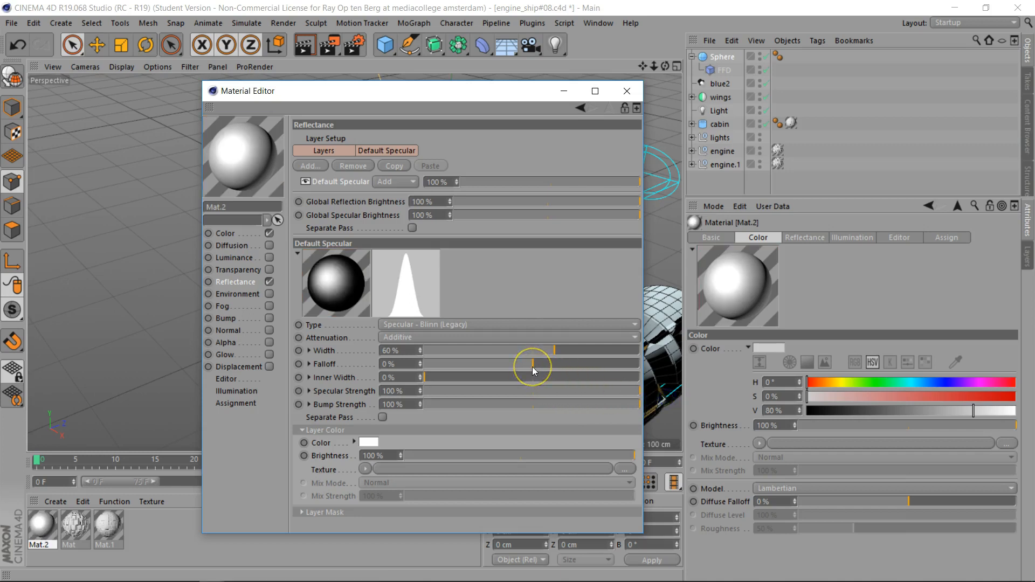
drag(532, 366, 448, 379)
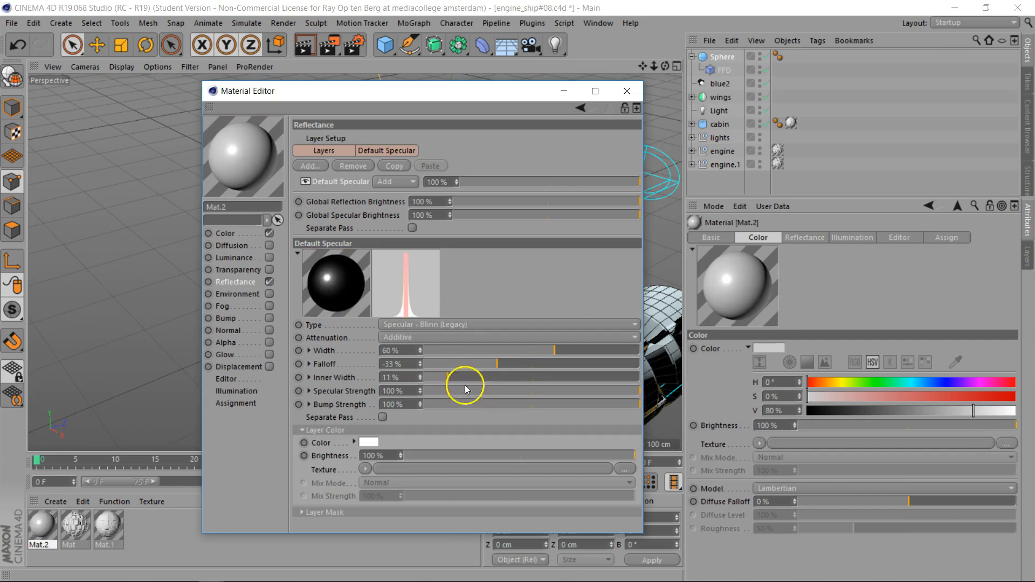
Step: Enable the material's Environment channel and load purple_space as its texture, copying the image to the project location
click(269, 294)
click(633, 231)
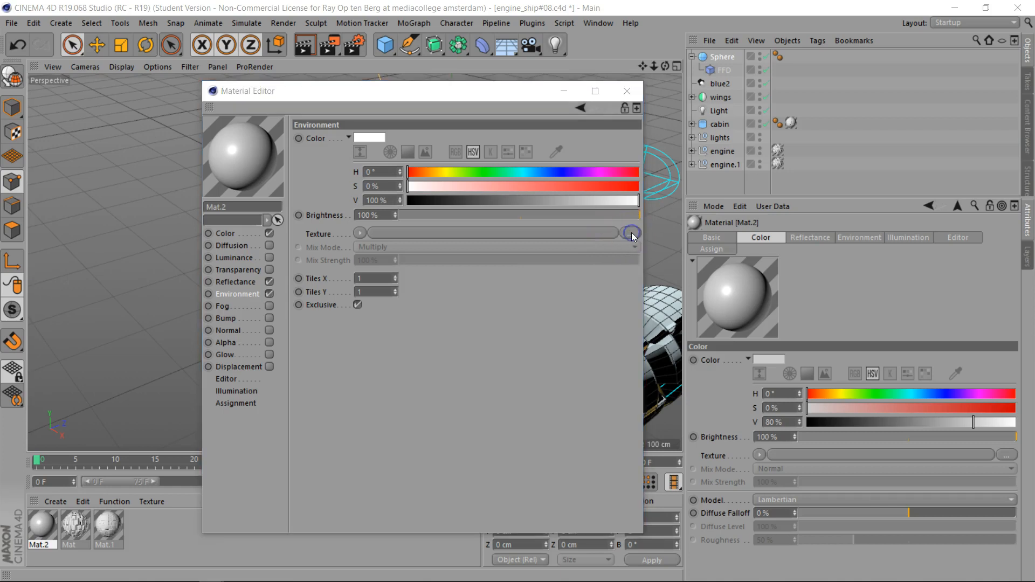
click(359, 204)
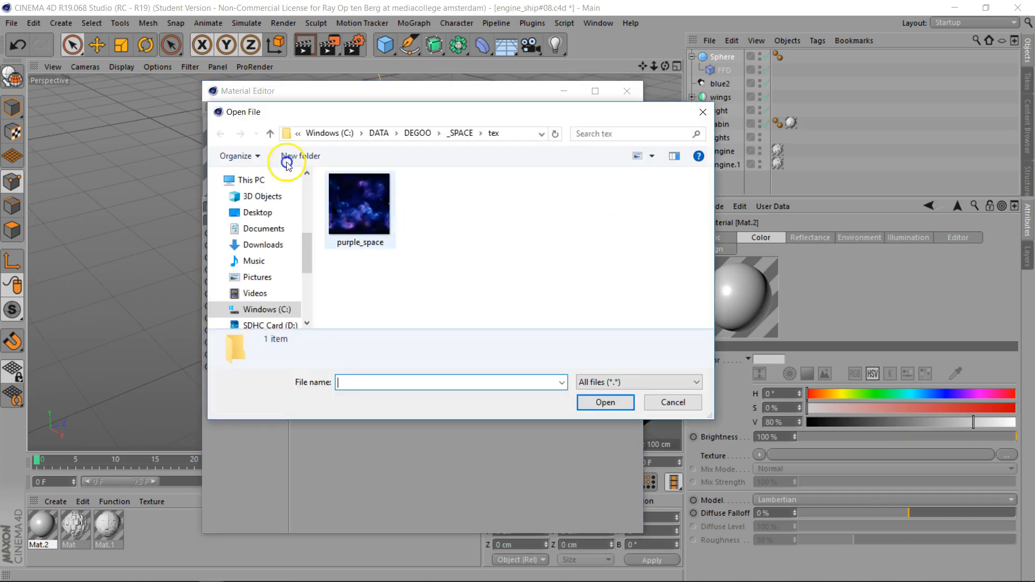
click(605, 403)
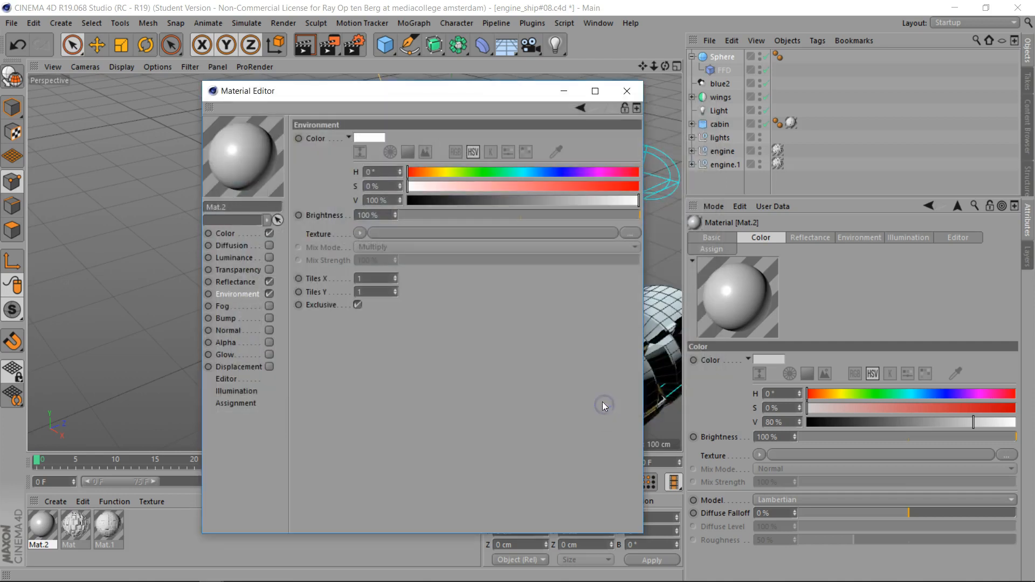
click(538, 345)
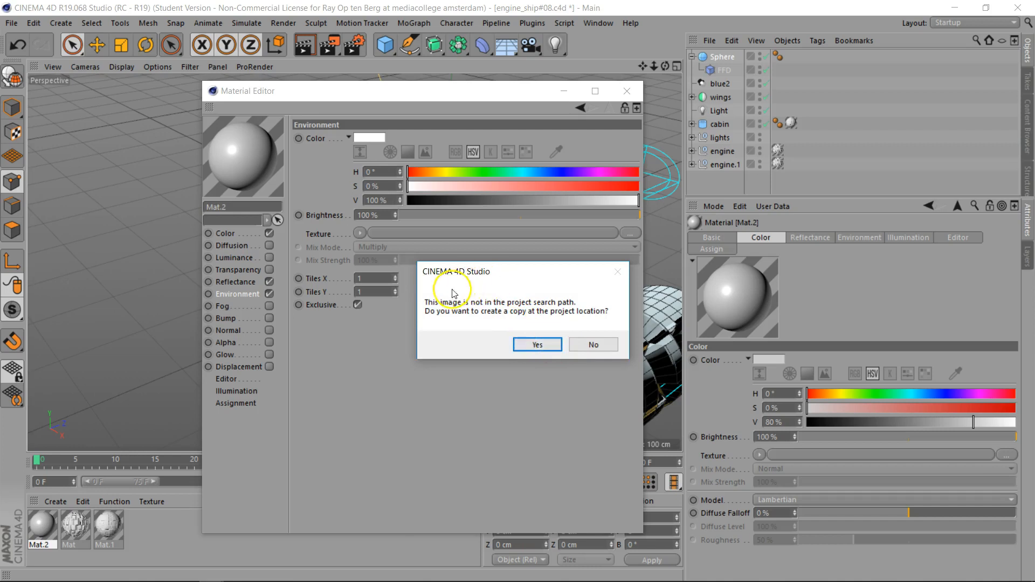
click(538, 345)
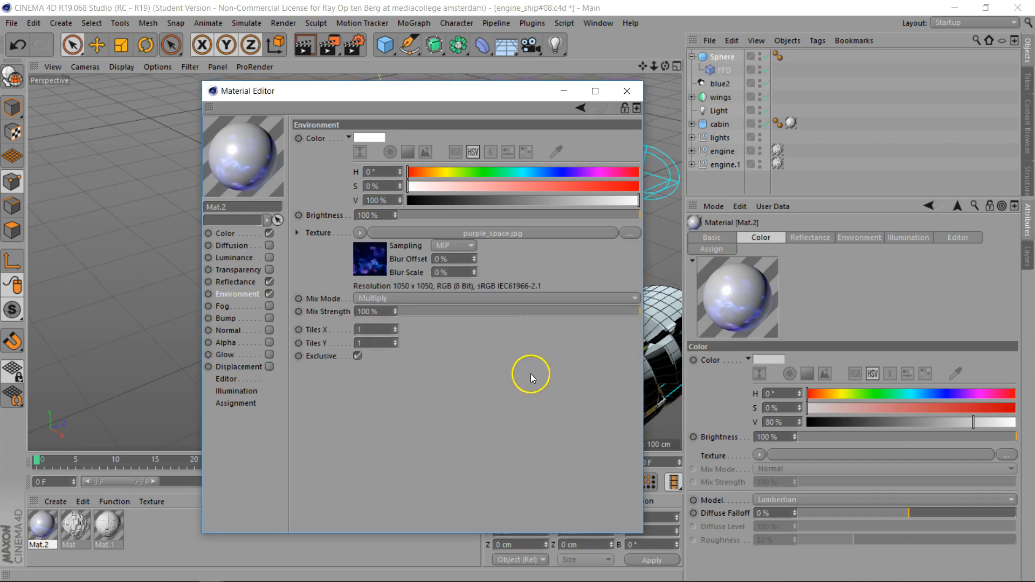
Step: Set the environment texture's Sampling to None
click(371, 197)
click(457, 245)
click(450, 259)
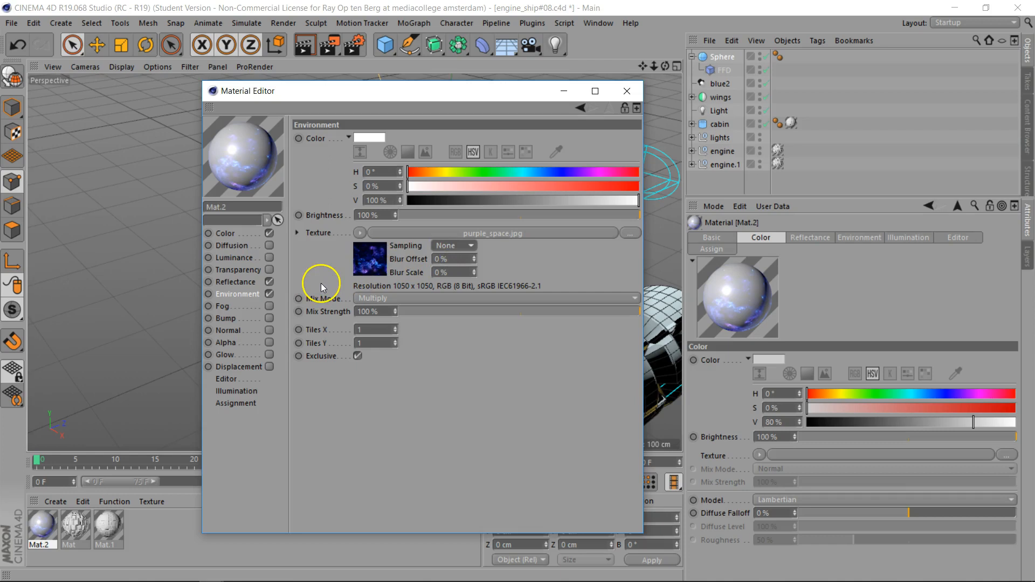
Step: Set the material's base Color to hue 281°, saturation 43 % and value 16 %, and close the Material Editor
click(225, 233)
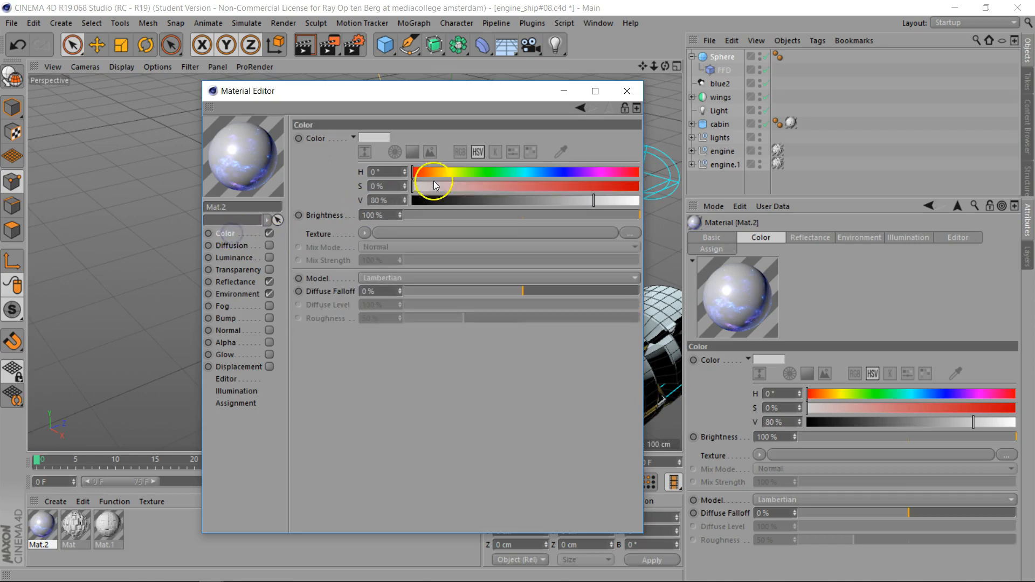
mouse_move(458, 203)
mouse_down()
mouse_move(507, 205)
mouse_move(449, 209)
mouse_up()
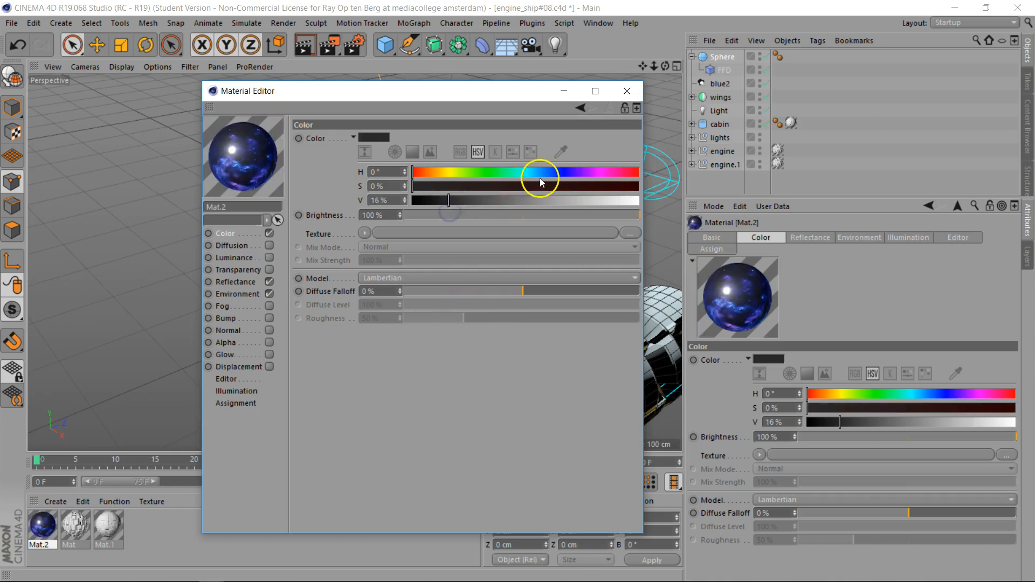
drag(525, 174, 591, 179)
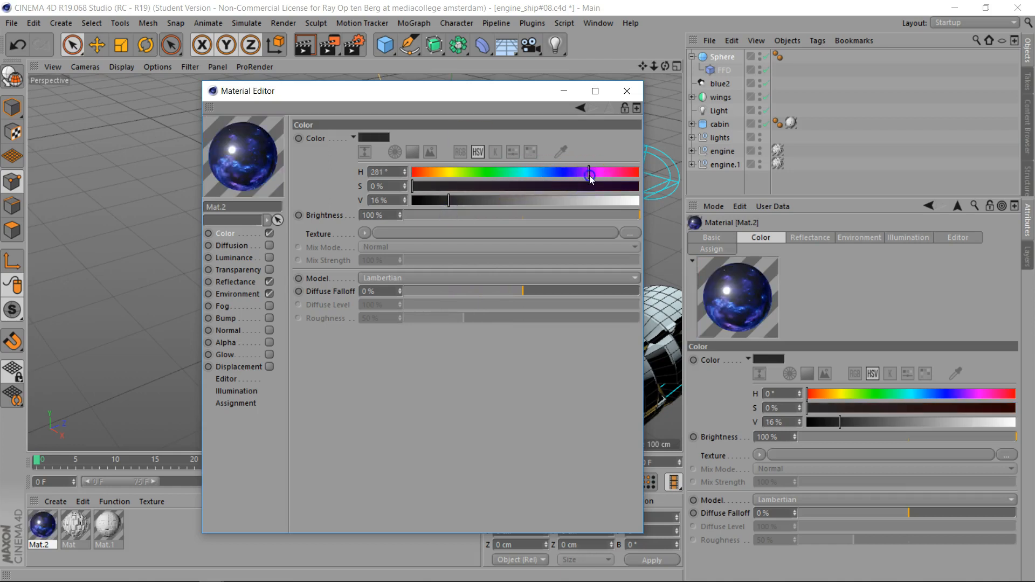
click(510, 187)
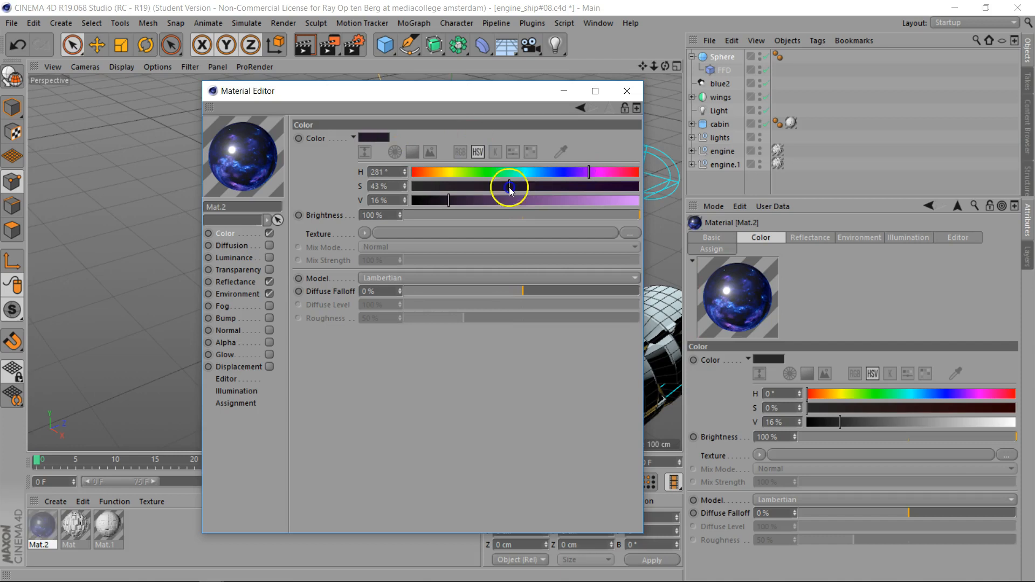
click(628, 92)
Step: Apply the dark purple space material to the Sphere cockpit dome and render the perspective view to check it
drag(42, 529, 726, 60)
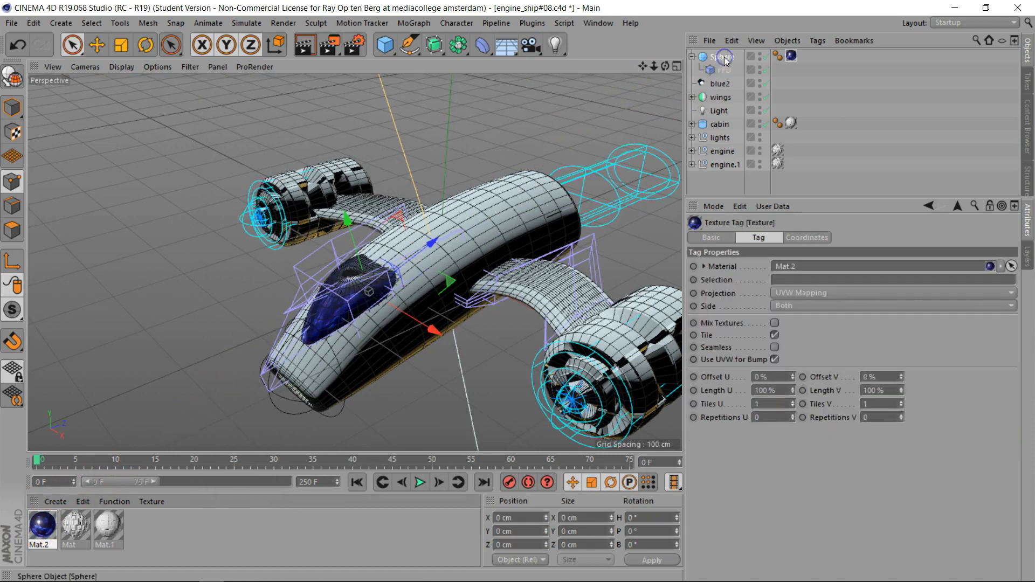
click(304, 45)
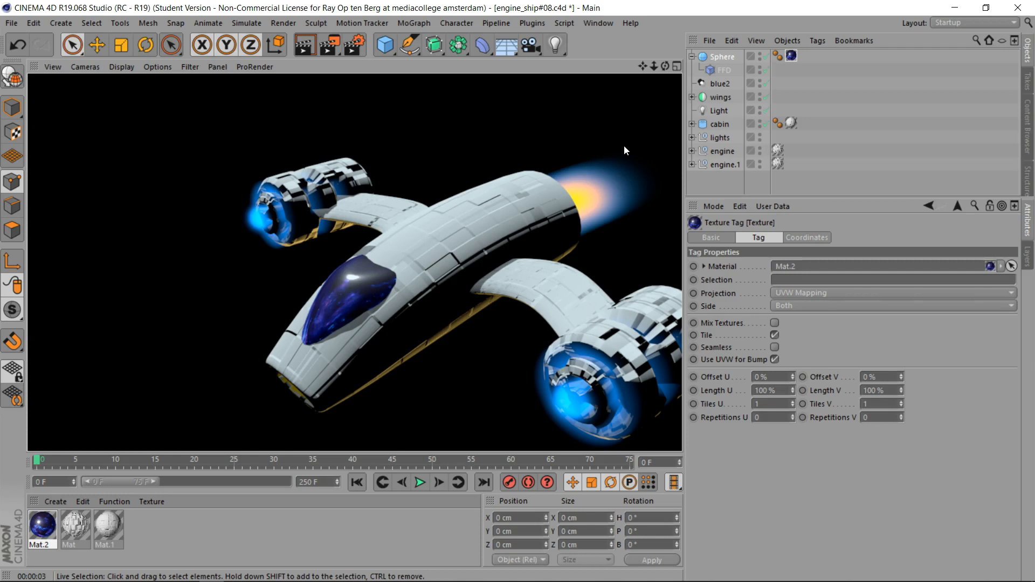
drag(664, 68, 576, 48)
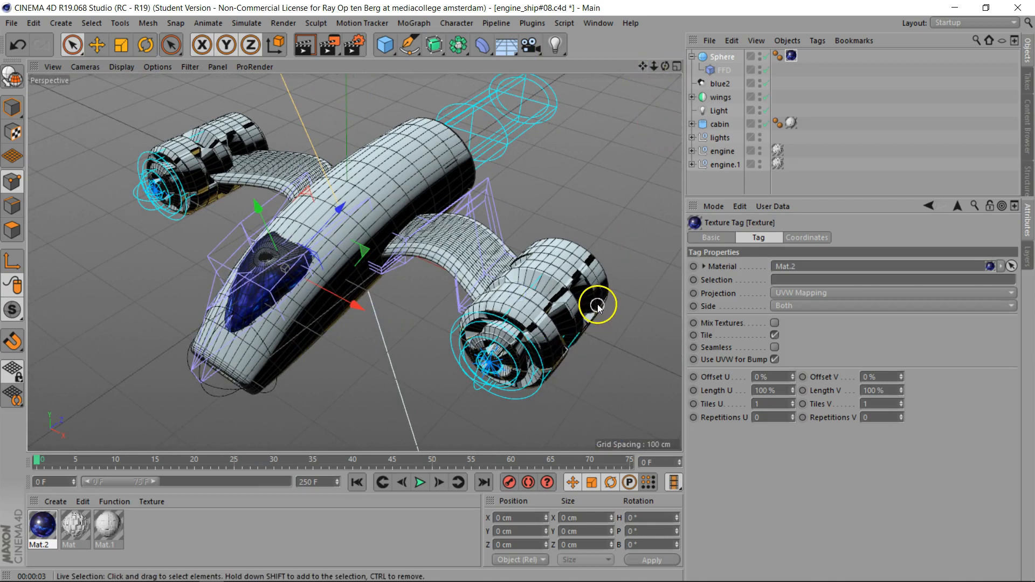